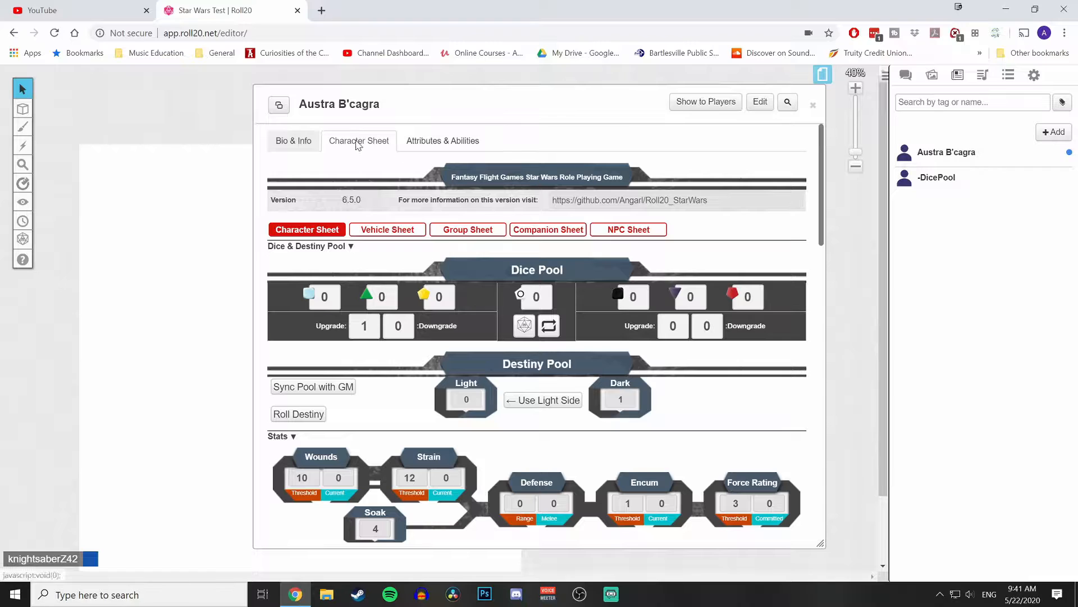
Step: Switch the character to the Vehicle Sheet and look through its Starship, Planetary and Beast layouts
click(366, 231)
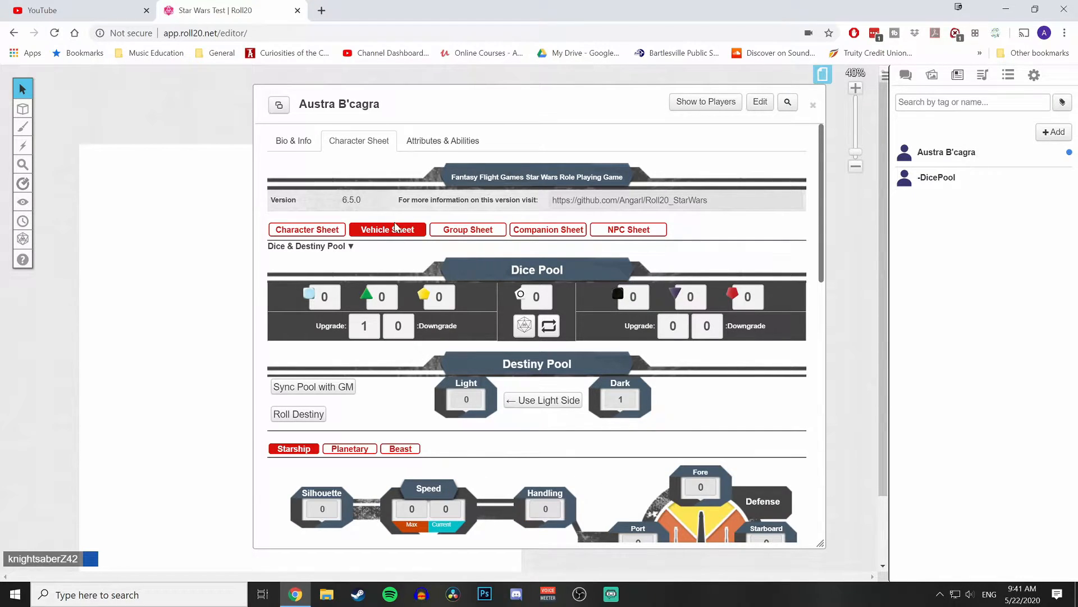
scroll(416, 311, down, 2)
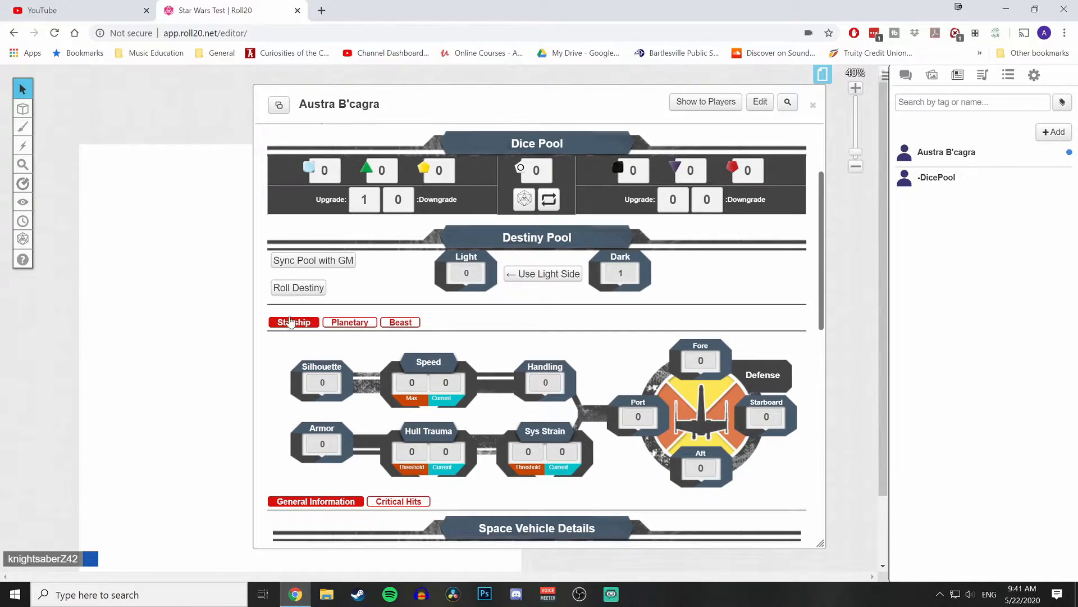
click(347, 323)
click(402, 323)
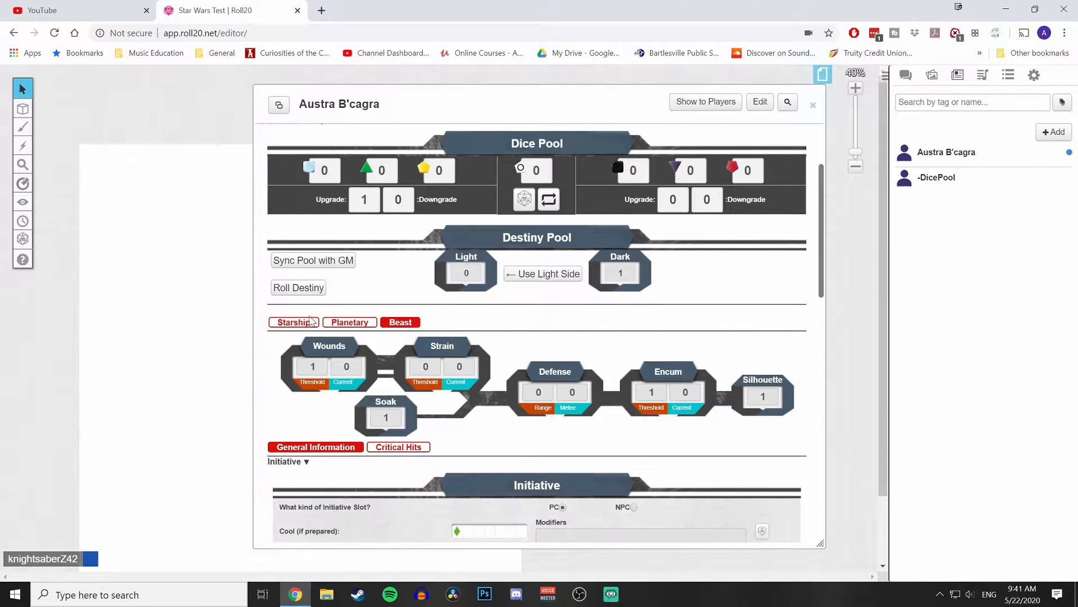
click(290, 326)
click(341, 324)
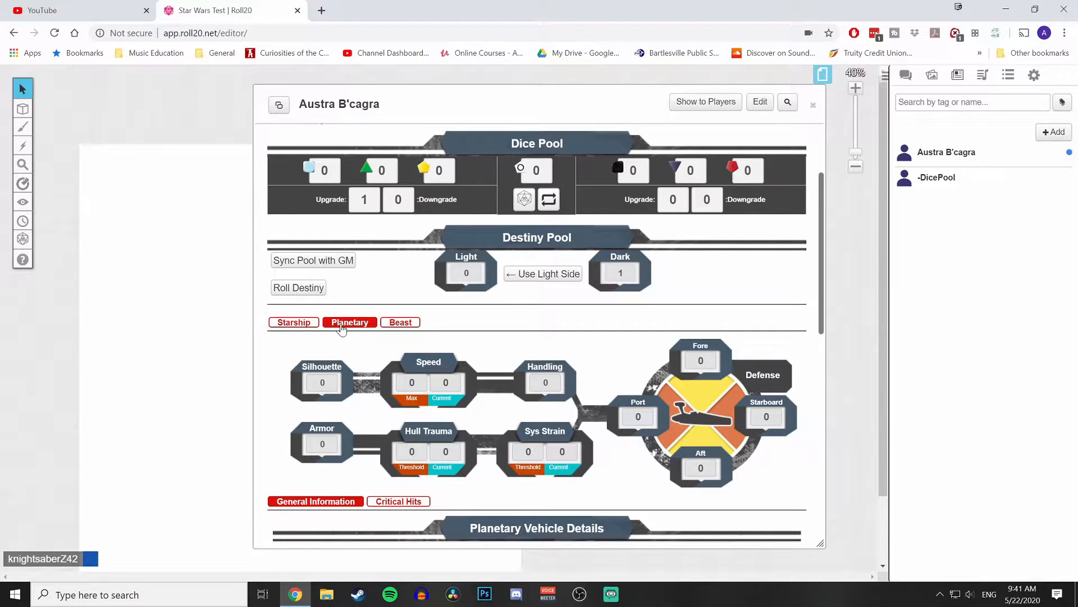
click(311, 325)
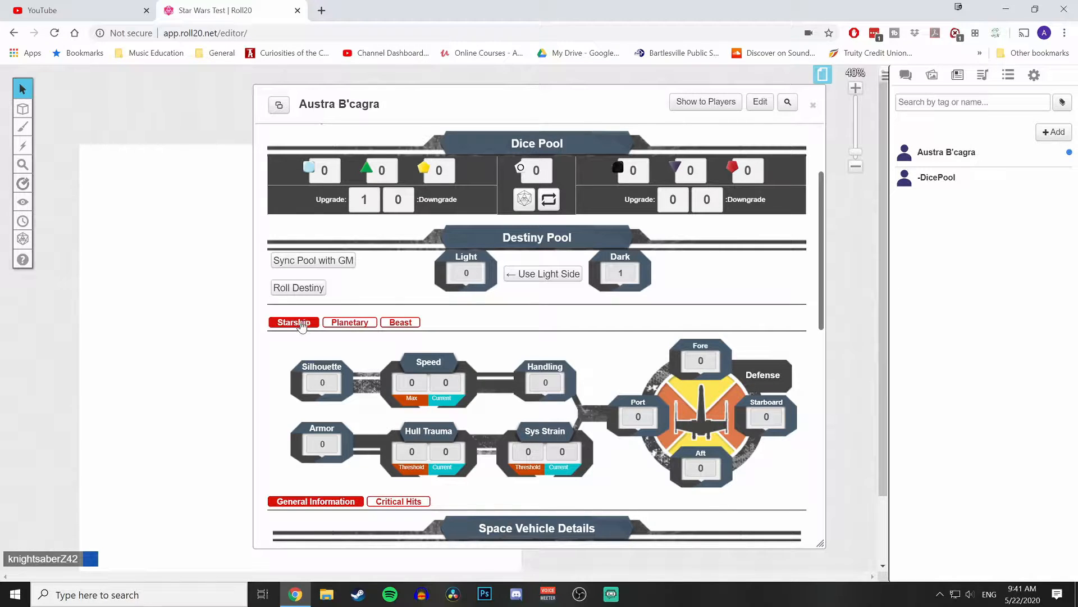
click(412, 325)
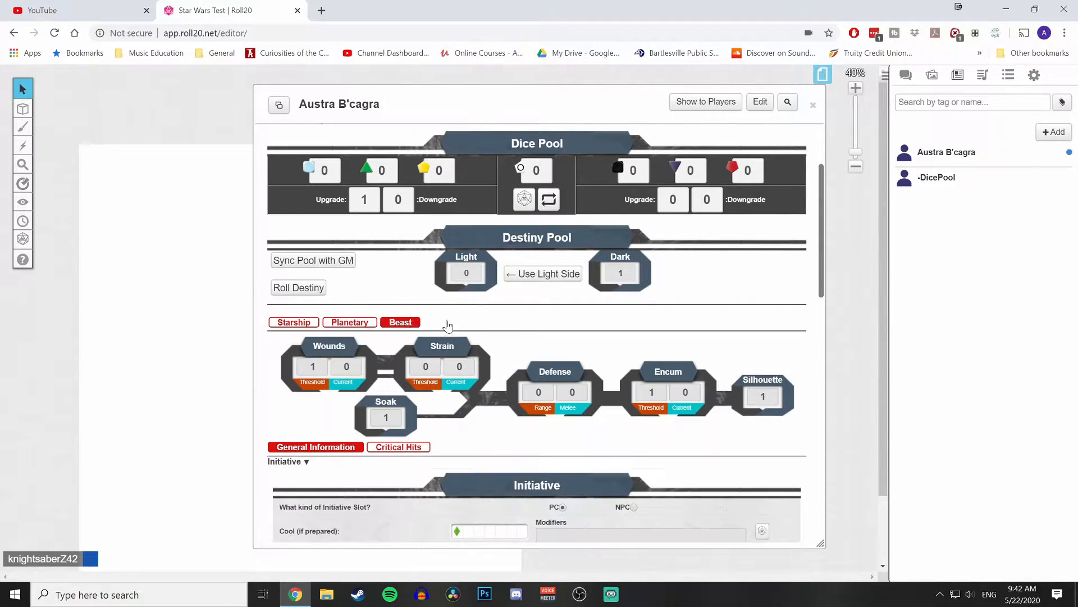
scroll(695, 351, down, 2)
scroll(695, 351, down, 4)
scroll(504, 397, up, 9)
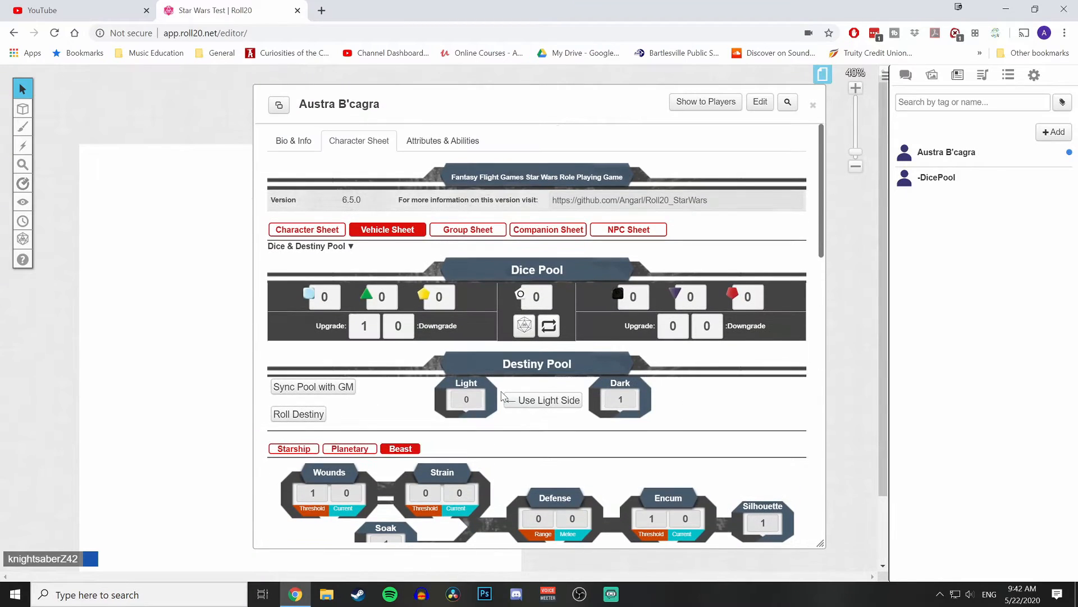
Step: Compare the Starship and Planetary layouts and set the vehicle type to Planetary
click(294, 449)
scroll(332, 440, down, 5)
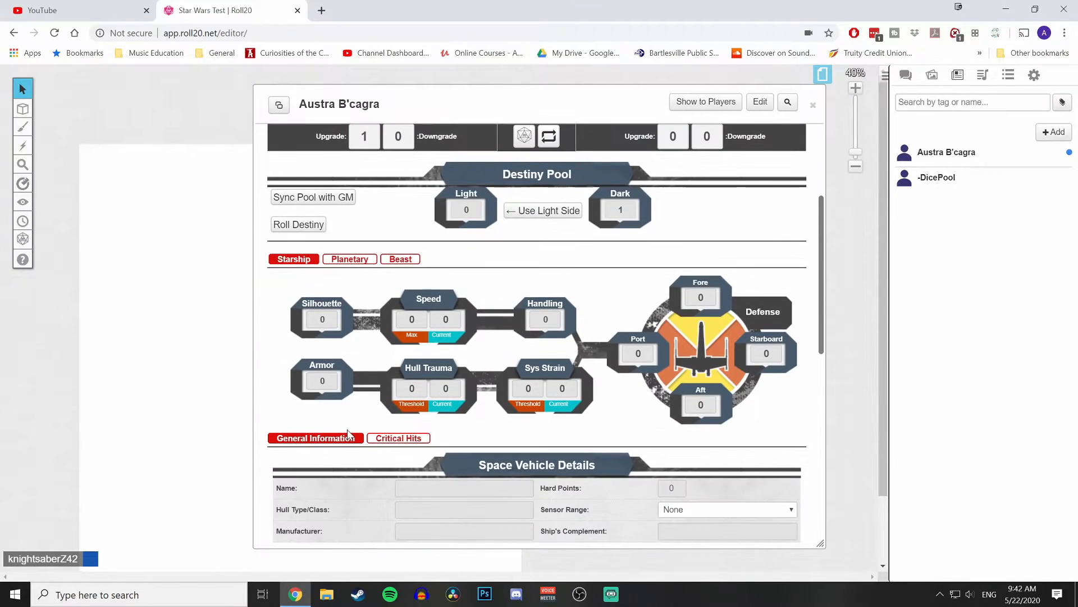
click(335, 260)
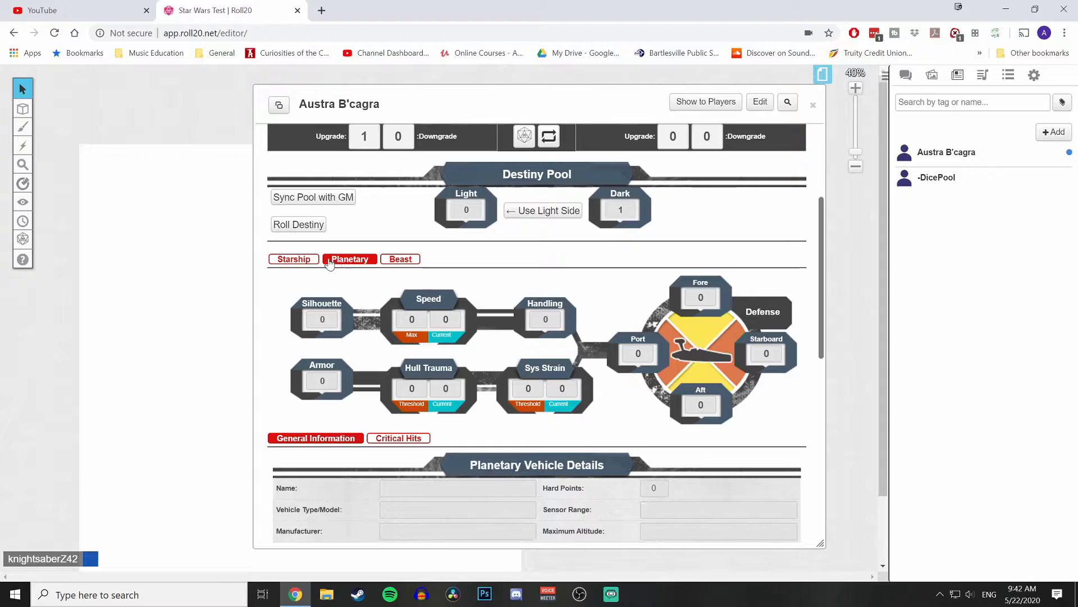
click(312, 260)
click(334, 260)
click(312, 260)
click(340, 261)
scroll(344, 262, down, 1)
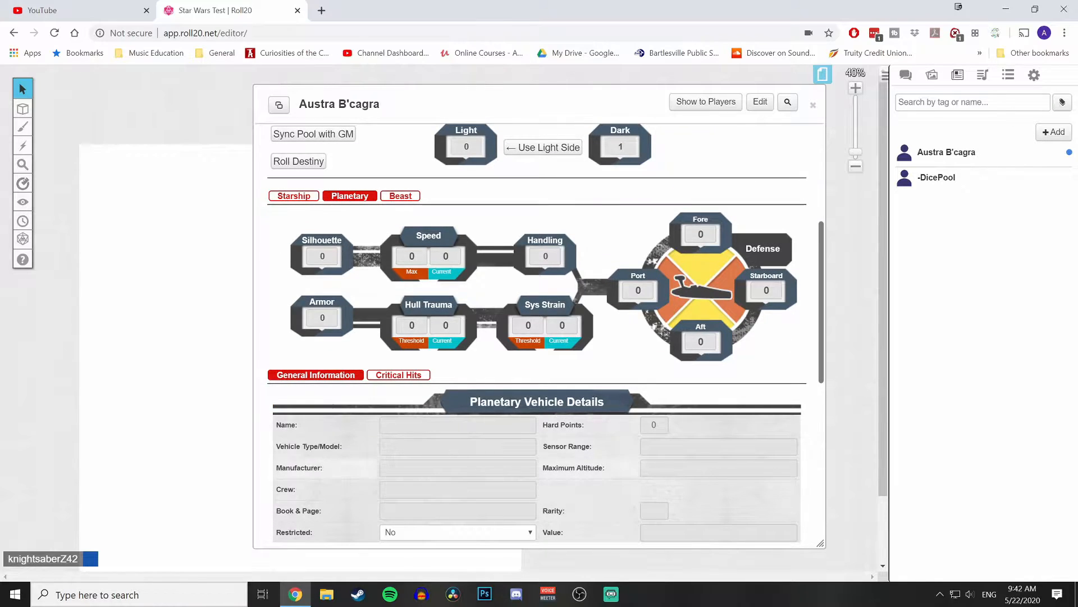
Step: Enter Cloud Car/Storm IV as the vehicle type/model and Bespin Motors as the manufacturer
click(718, 468)
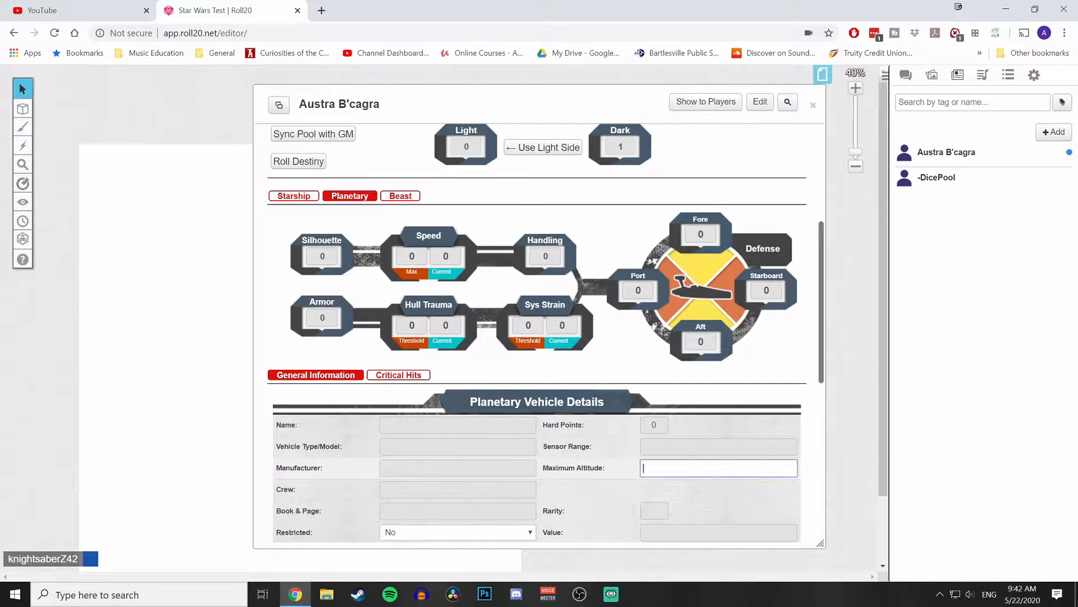
click(458, 425)
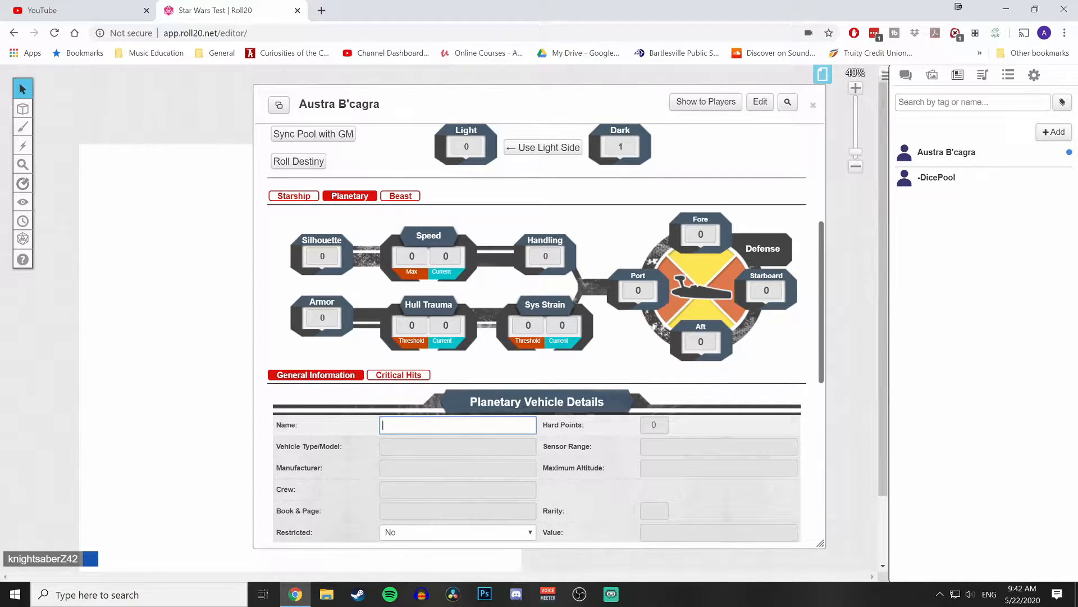
click(404, 459)
click(404, 446)
text(Clou)
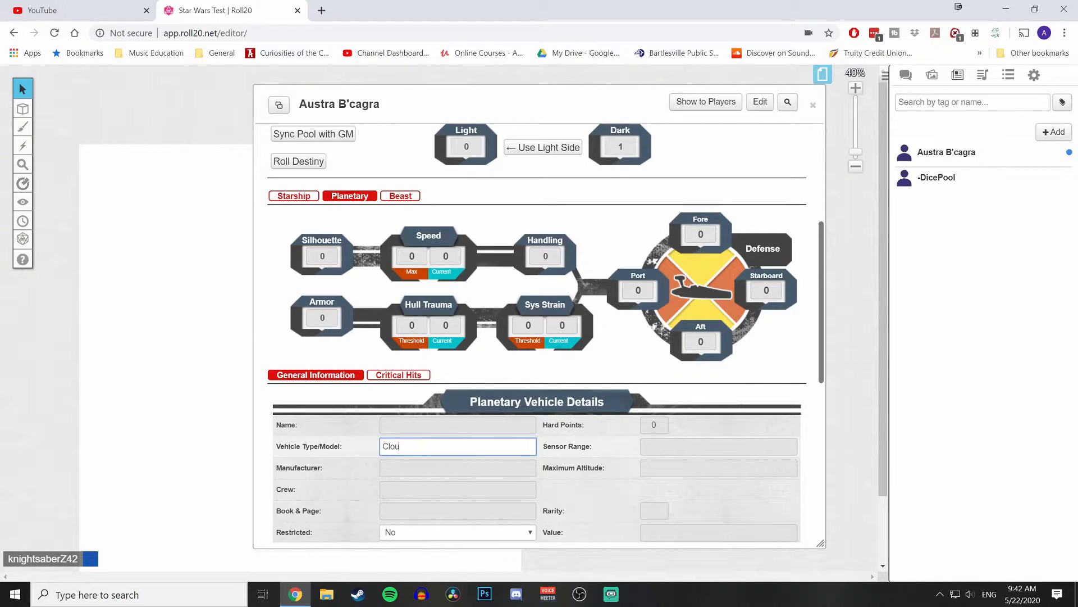
text(d Car/Storm IV)
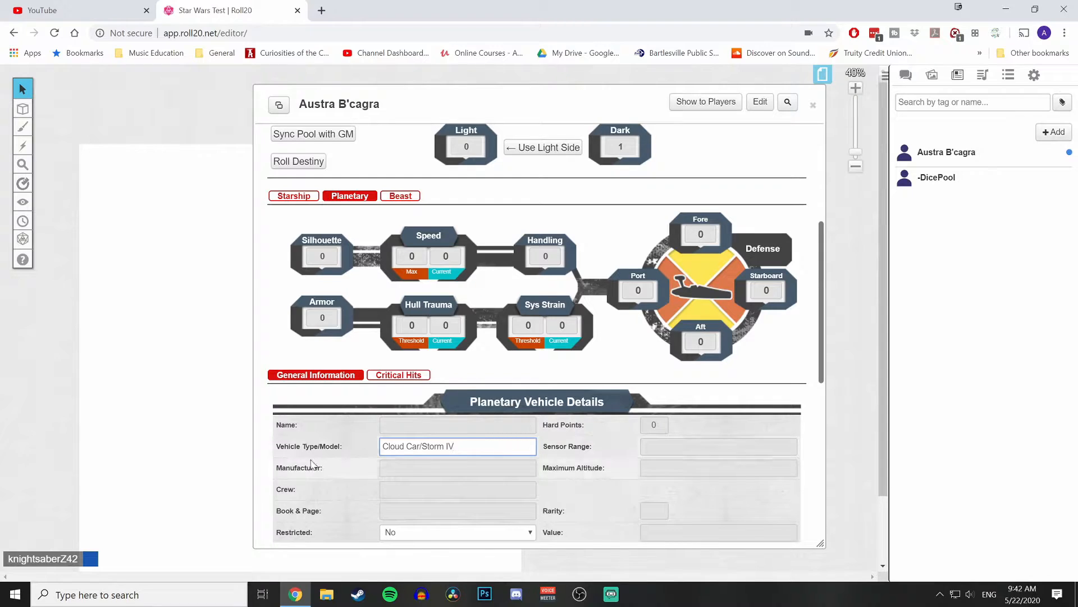
key(Tab)
text(Bespin M)
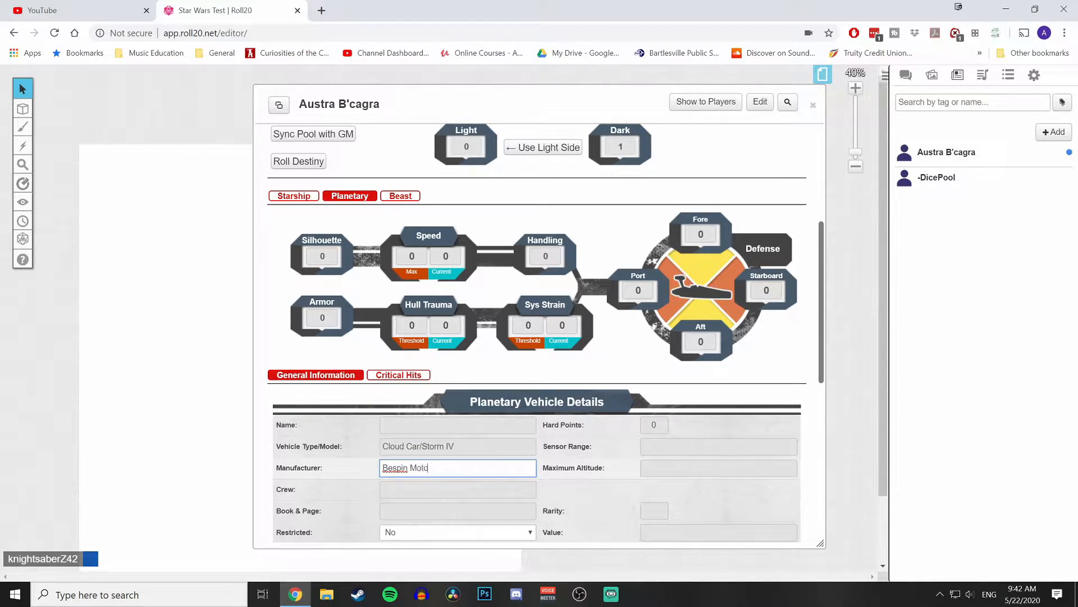
Step: Set the planetary vehicle's hard points to 2 and its sensor range to Short
click(661, 422)
click(661, 422)
key(Tab)
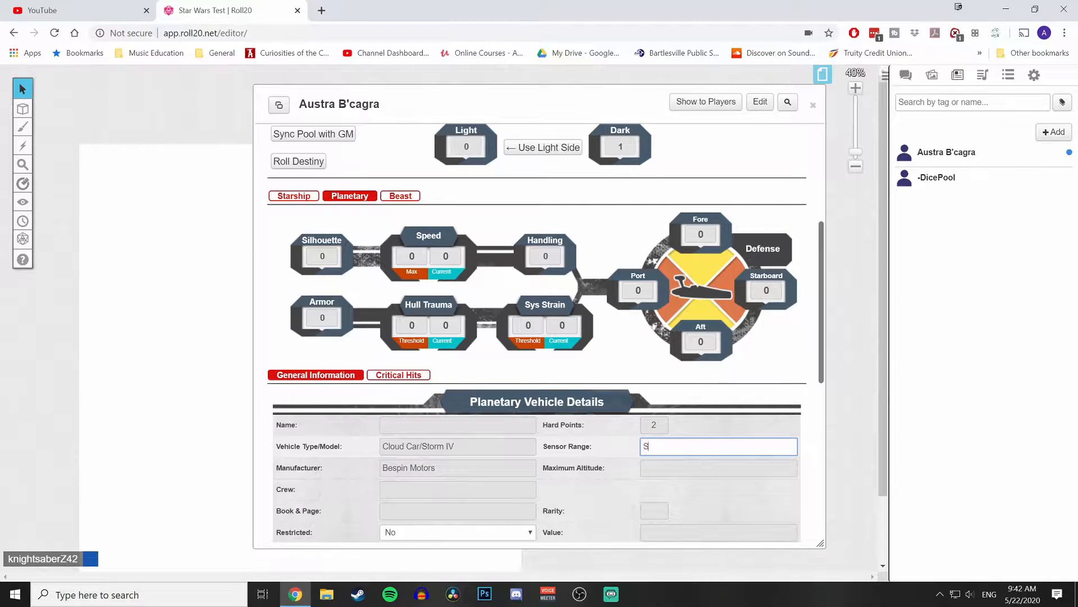
text(Short)
key(Tab)
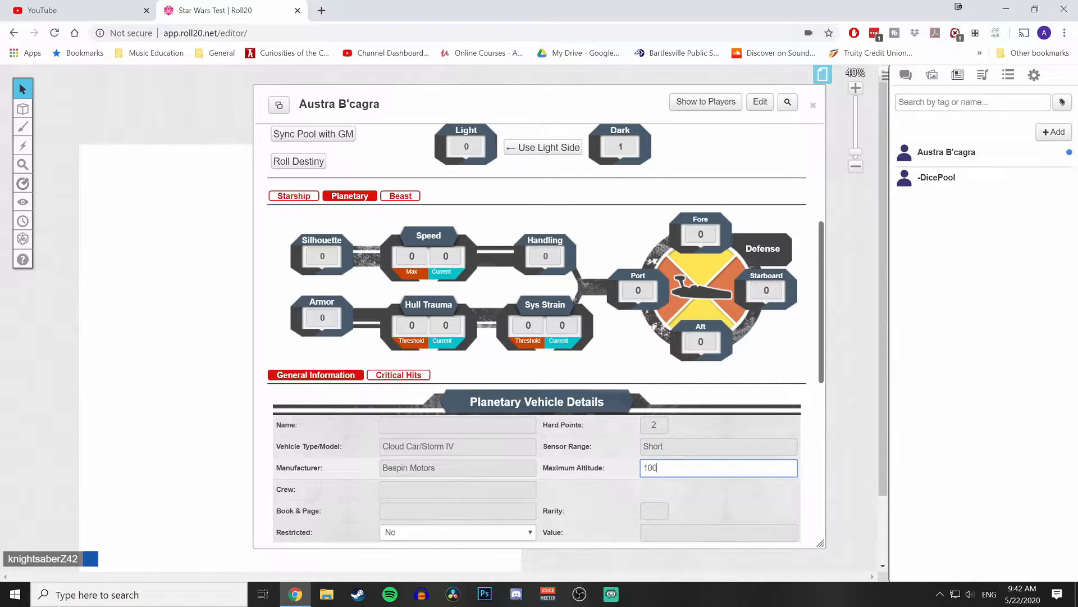
Step: Enter a maximum altitude of 100 kilometers and a crew of One pilot, One co-pilot
text(100 kilometers)
key(Tab)
text(One pilo)
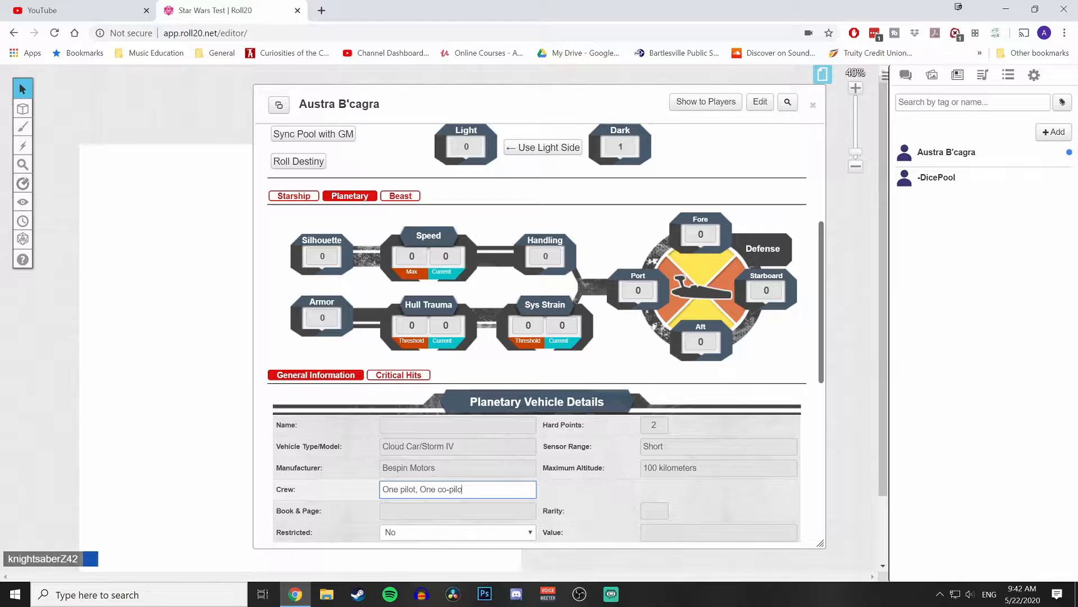
Step: Close the character sheet and place cloud car.png from the personal art library on the map page
click(812, 107)
click(931, 75)
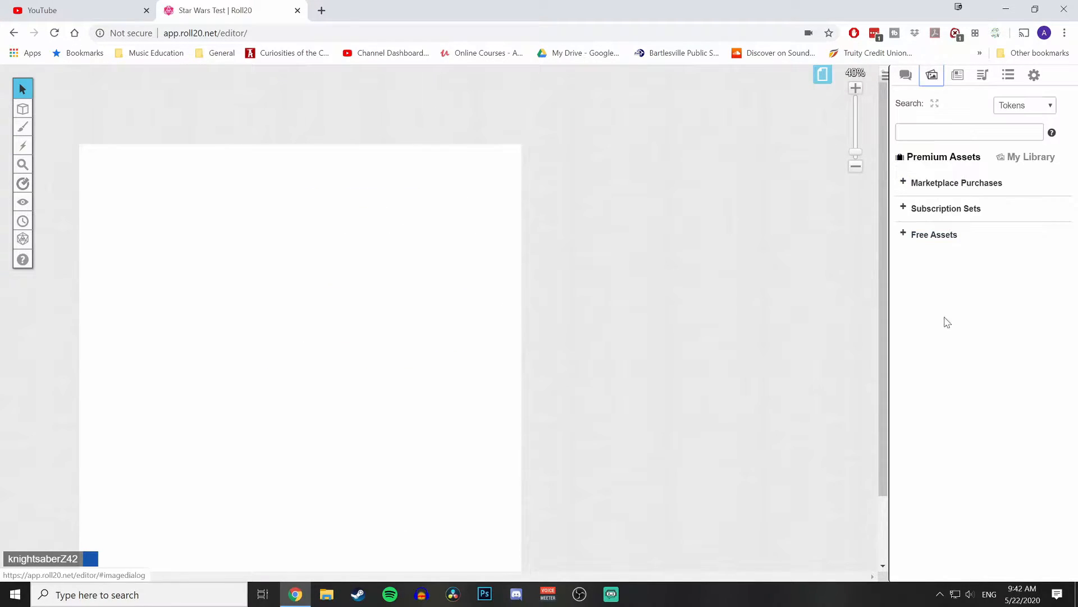
click(949, 131)
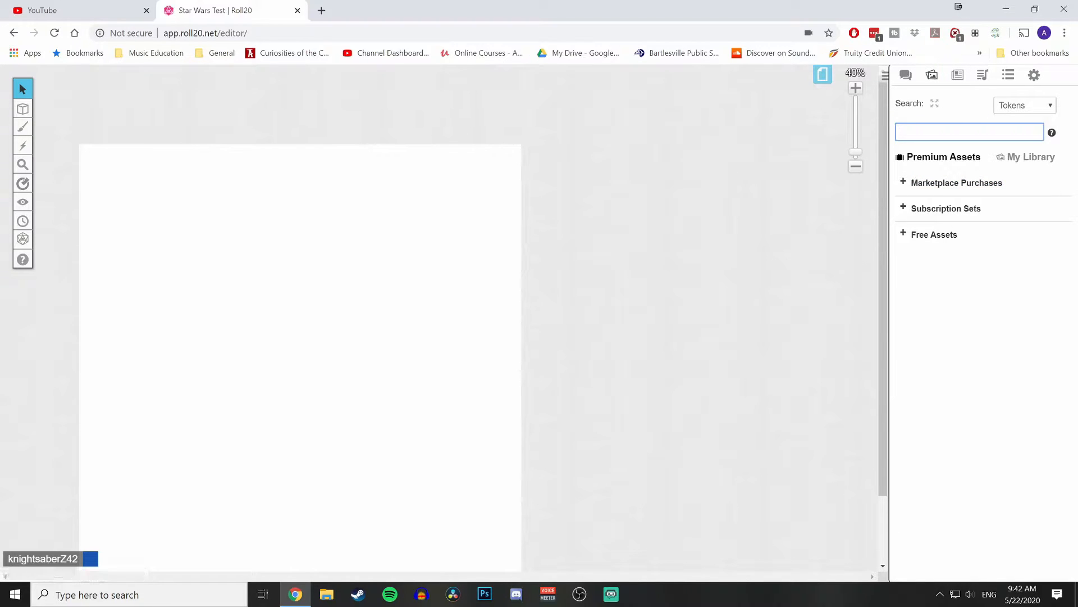
click(1021, 158)
mouse_move(955, 459)
drag(954, 460, 501, 481)
Step: Enlarge the cloud car token to roughly one and a half times its size and center it on the visible page
drag(453, 441, 328, 349)
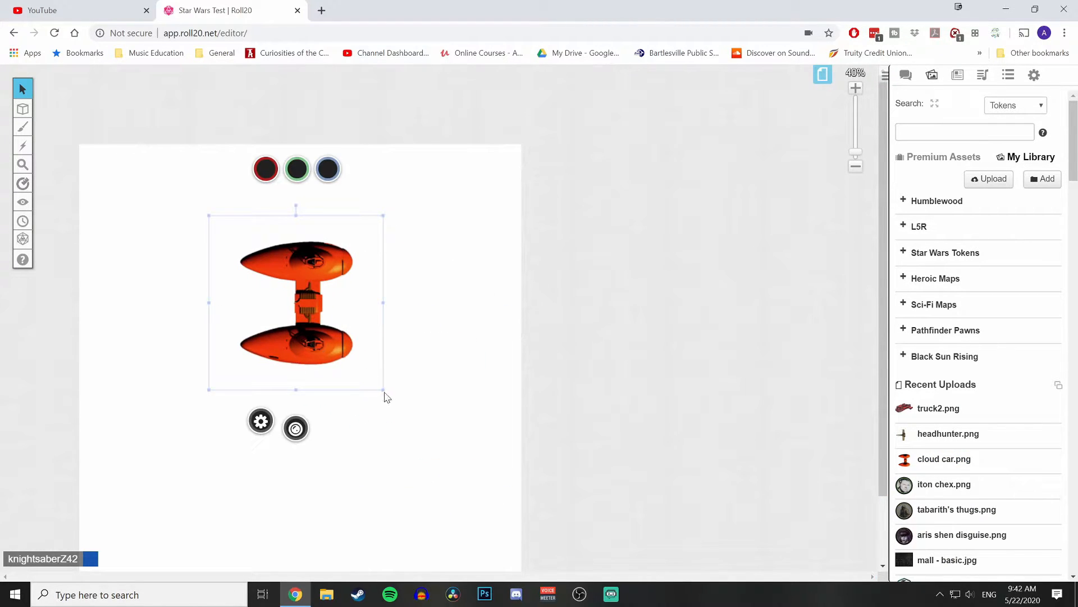
mouse_move(385, 390)
mouse_down()
mouse_move(440, 466)
mouse_move(481, 487)
mouse_up()
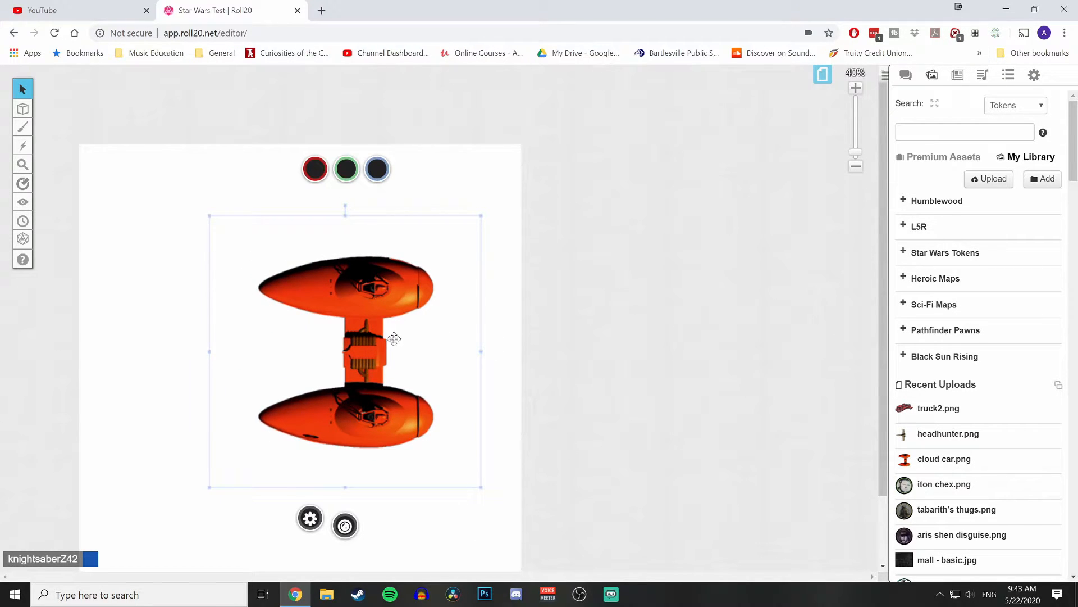
drag(344, 330, 315, 317)
click(511, 284)
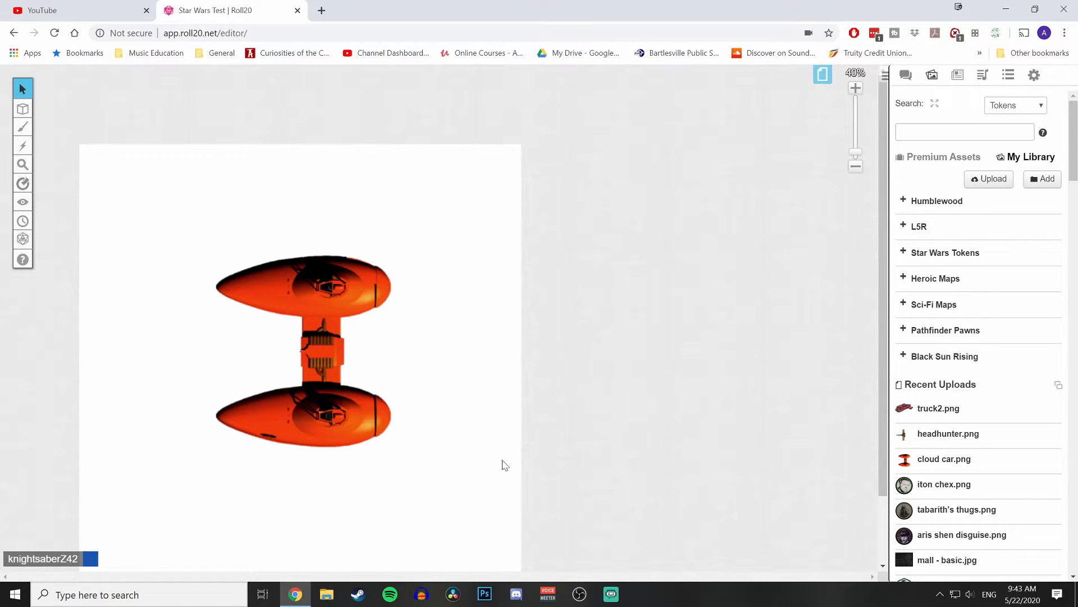
Step: Reopen the character's vehicle sheet from the journal, move its window beside the cloud car, and set Silhouette to 2
click(957, 75)
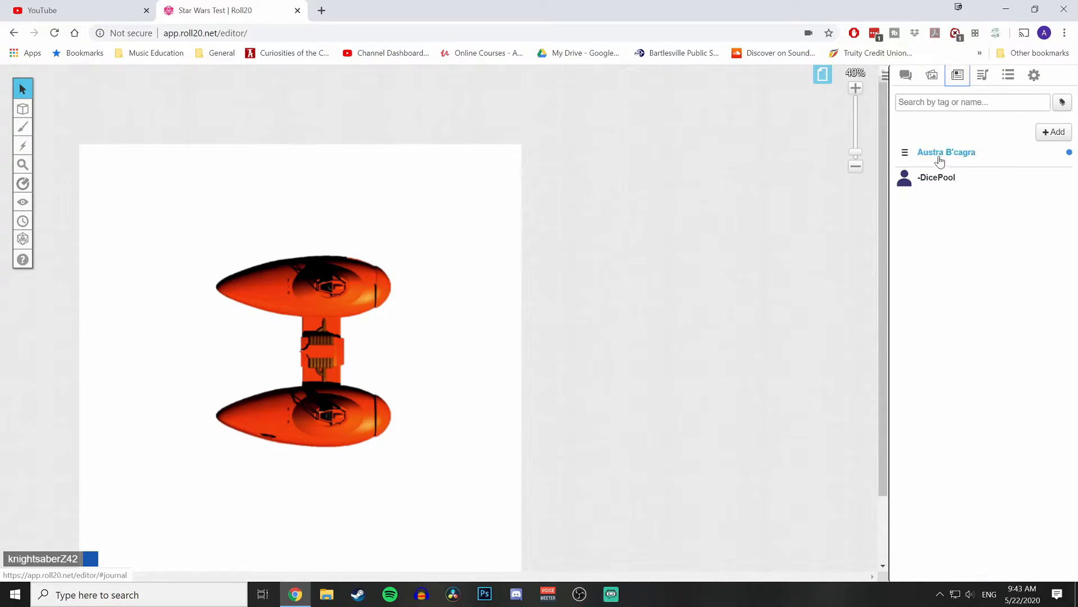
click(939, 154)
drag(495, 110, 637, 91)
scroll(571, 371, down, 3)
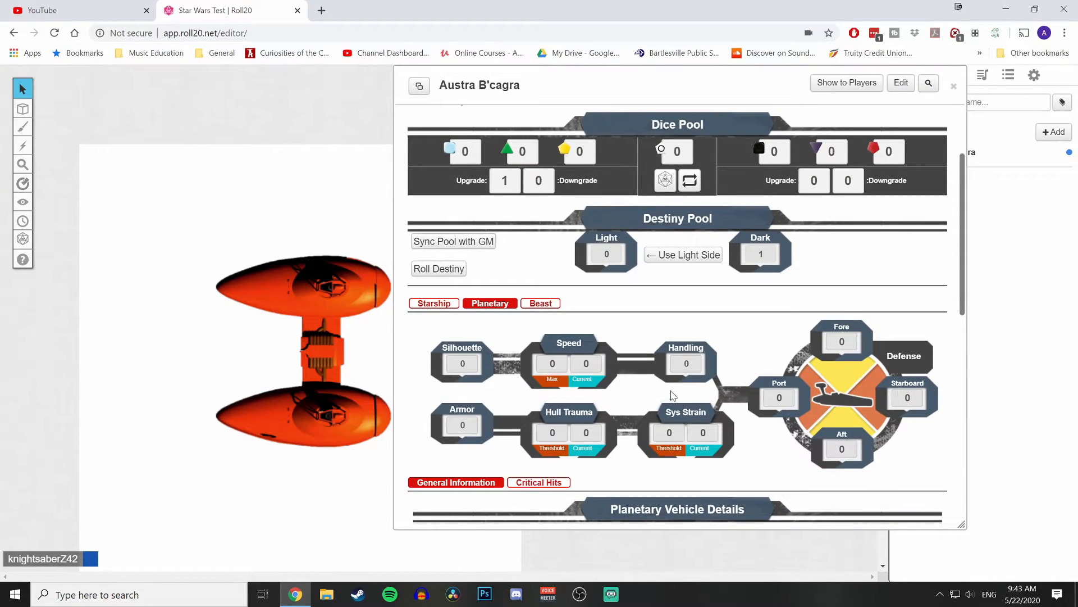
scroll(674, 397, down, 3)
click(472, 235)
click(472, 235)
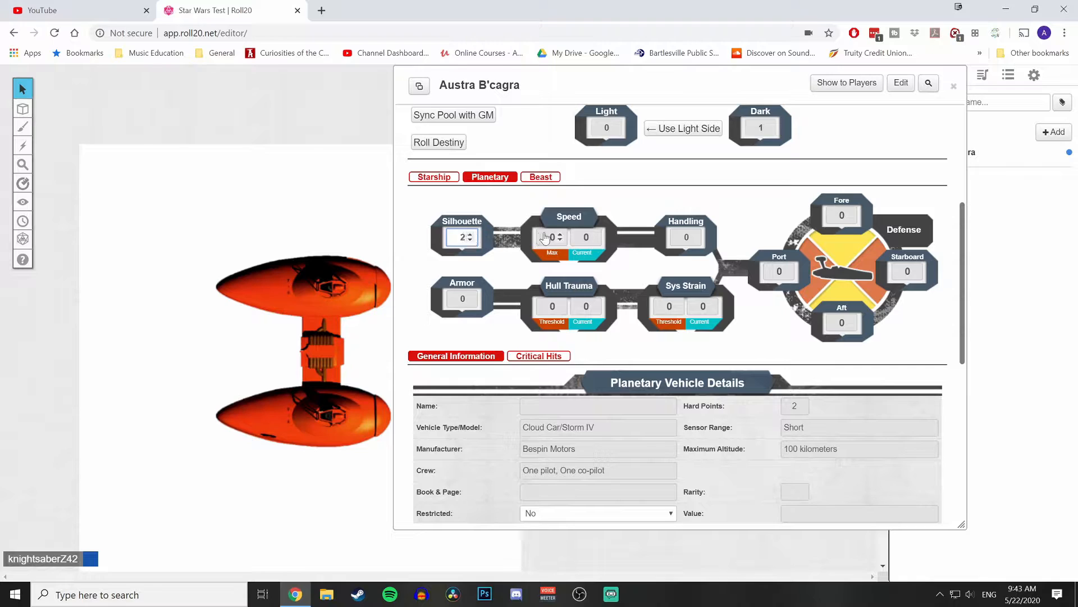
Step: Set the vehicle's maximum Speed to 3 and its Handling to 2
click(560, 235)
click(560, 234)
click(561, 235)
click(695, 235)
click(695, 235)
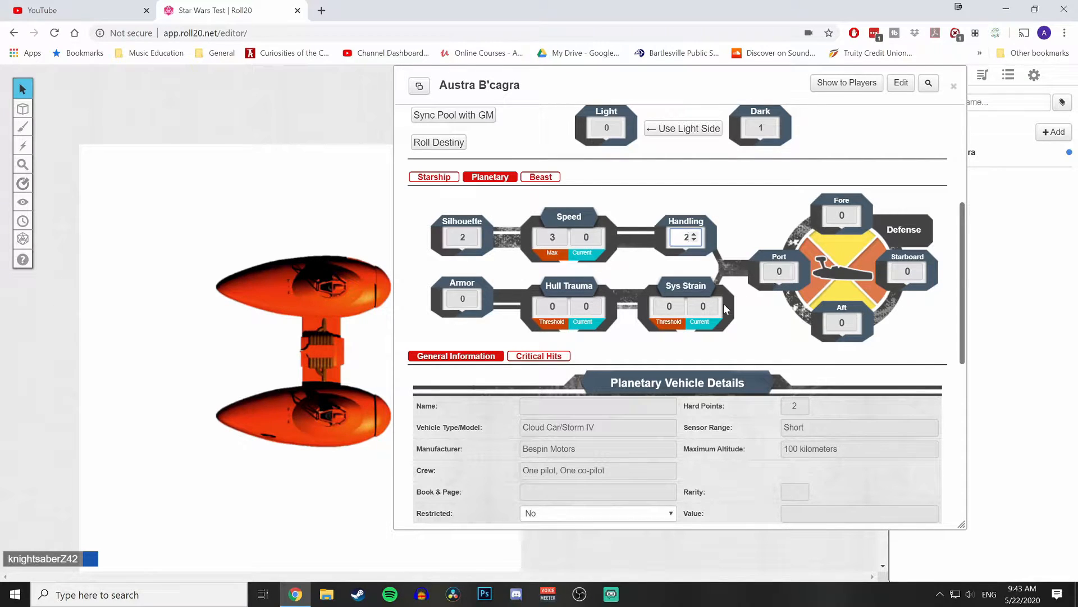
Step: Raise the vehicle's Sys Strain threshold to 7
click(678, 302)
click(678, 303)
click(677, 303)
click(678, 303)
click(678, 303)
click(678, 303)
click(678, 303)
Step: Set the vehicle's Hull Trauma threshold to 5 and its Armor to 2
click(560, 303)
click(559, 303)
click(560, 303)
click(560, 304)
click(560, 303)
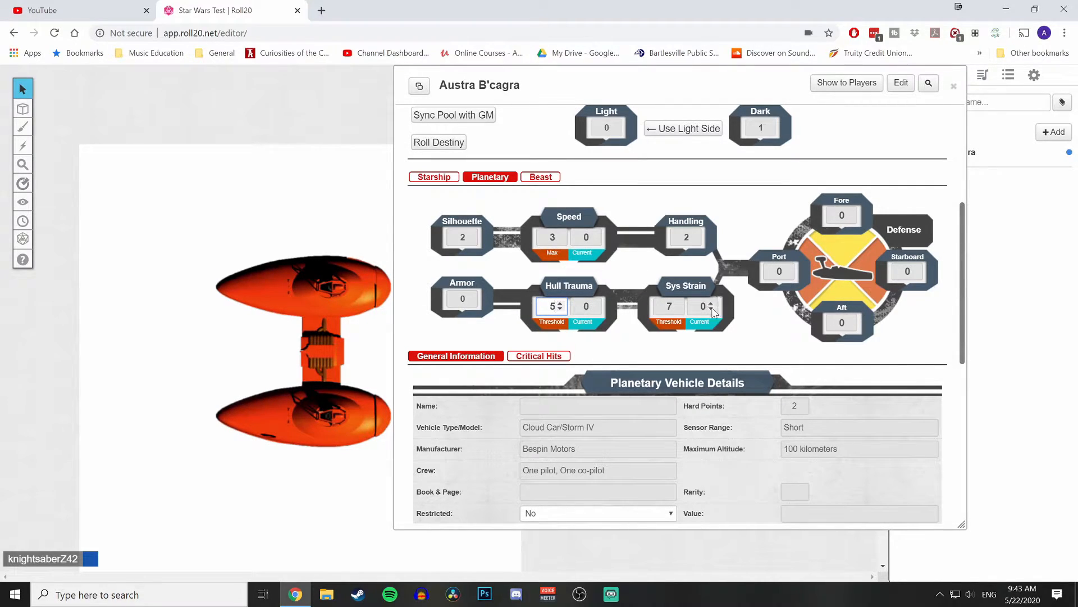
click(471, 296)
click(471, 296)
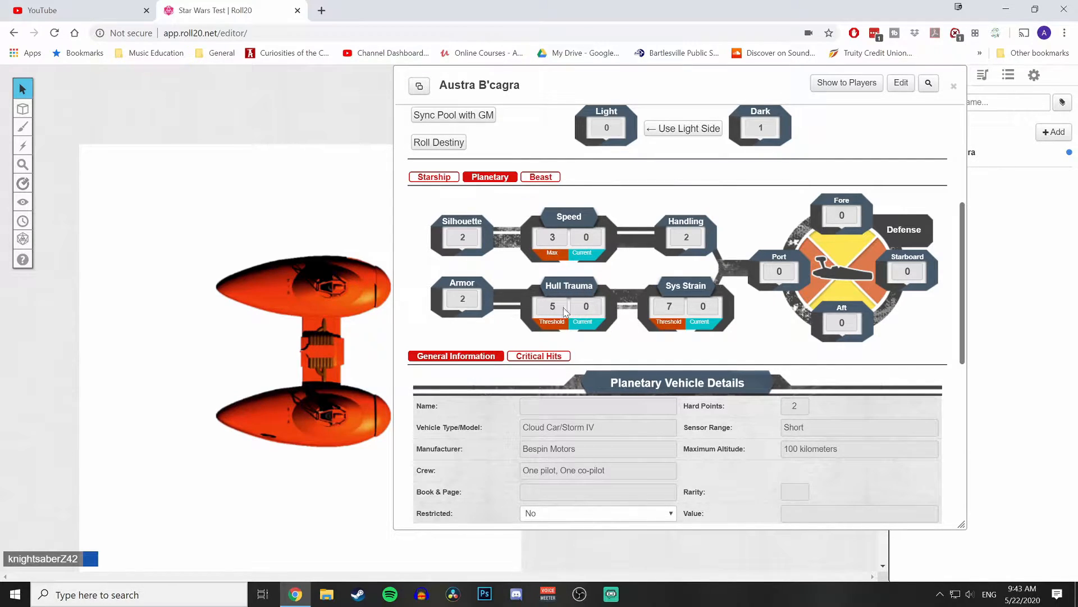
Step: Set the vehicle's Rarity to 5 and enter 30,000 credits as its Value
scroll(643, 368, down, 3)
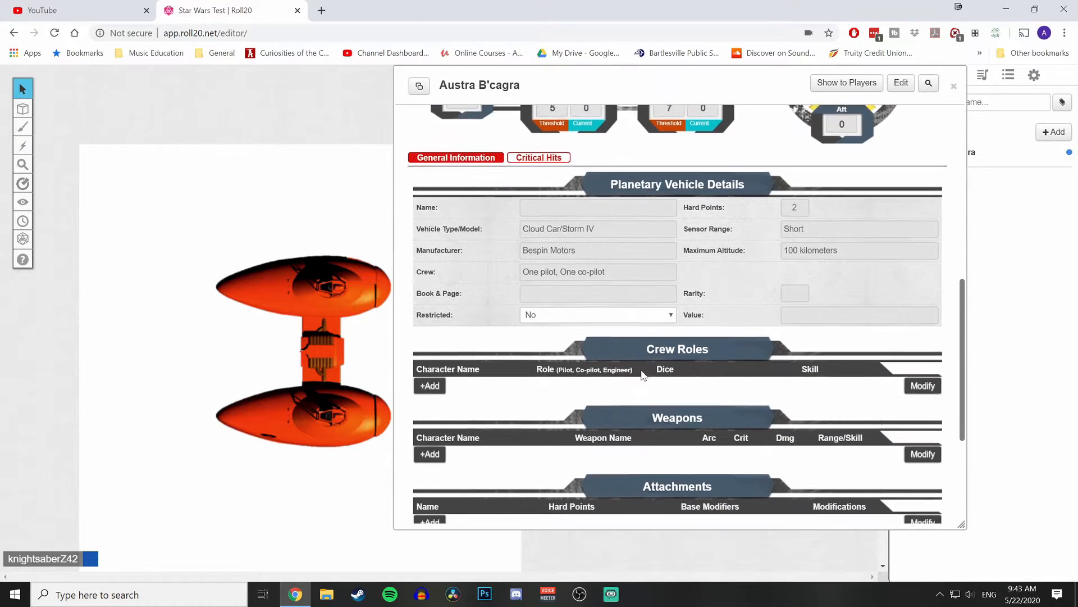
scroll(645, 370, down, 1)
scroll(640, 372, up, 1)
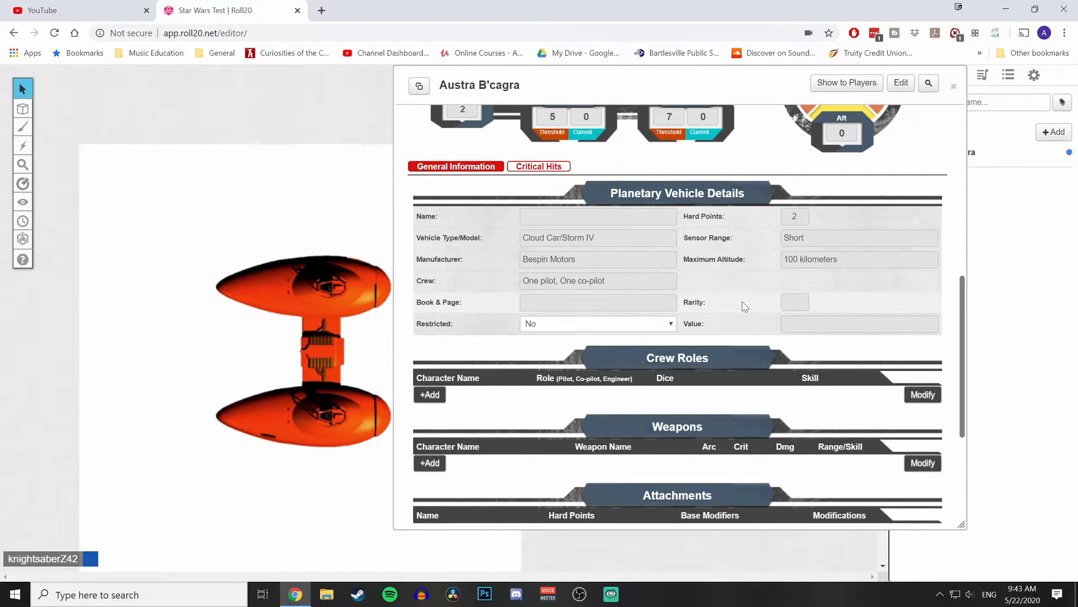
click(794, 301)
text(5)
key(Tab)
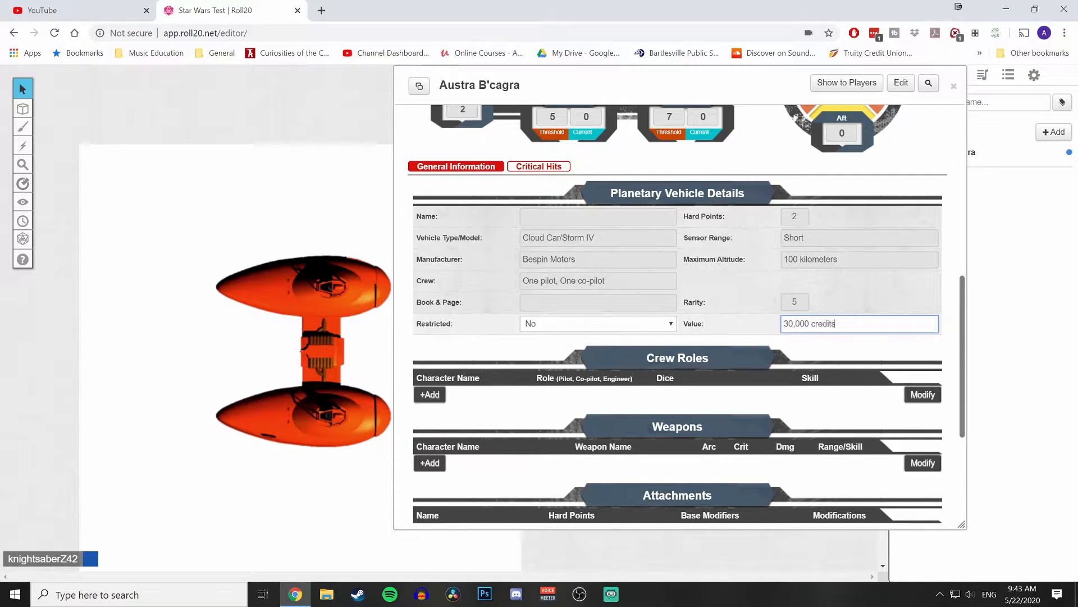
click(835, 344)
Step: Move the character sheet window clear of the journal sidebar and return to the planetary vehicle's stats
scroll(528, 315, down, 1)
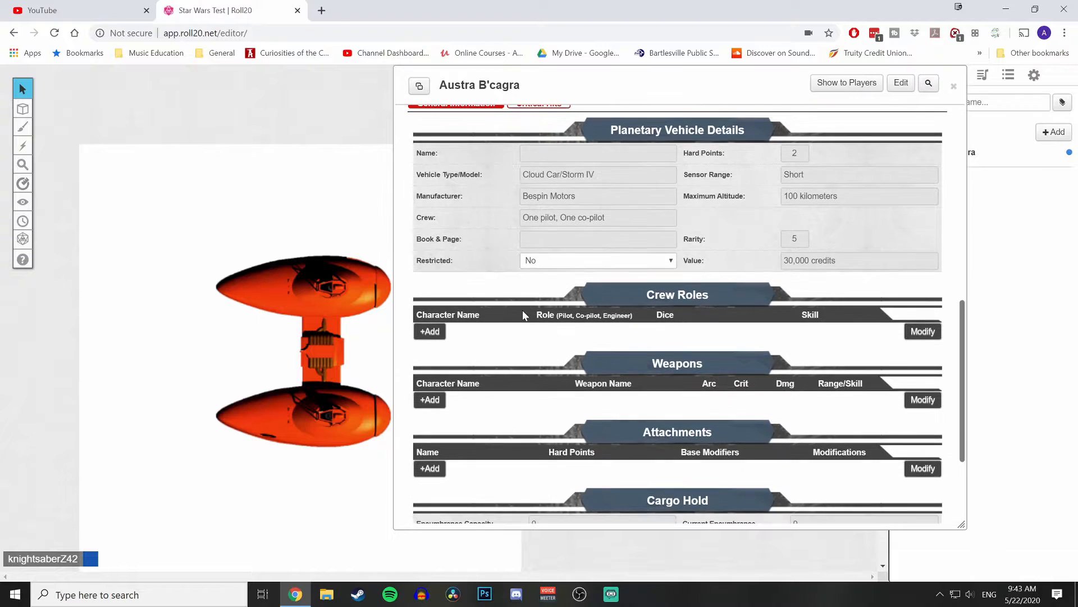
drag(723, 86, 627, 94)
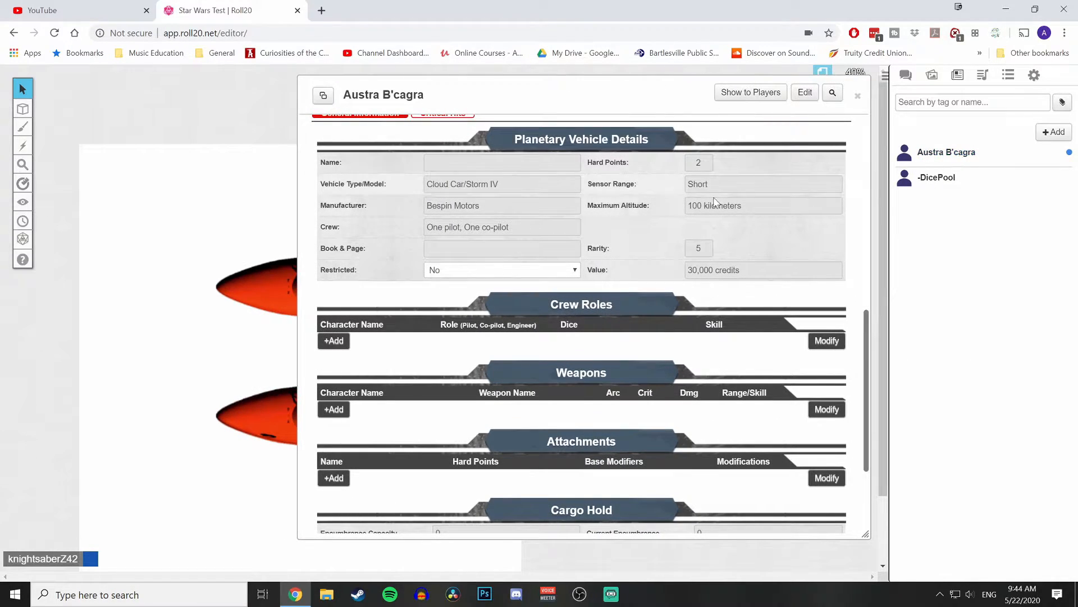
scroll(490, 191, up, 3)
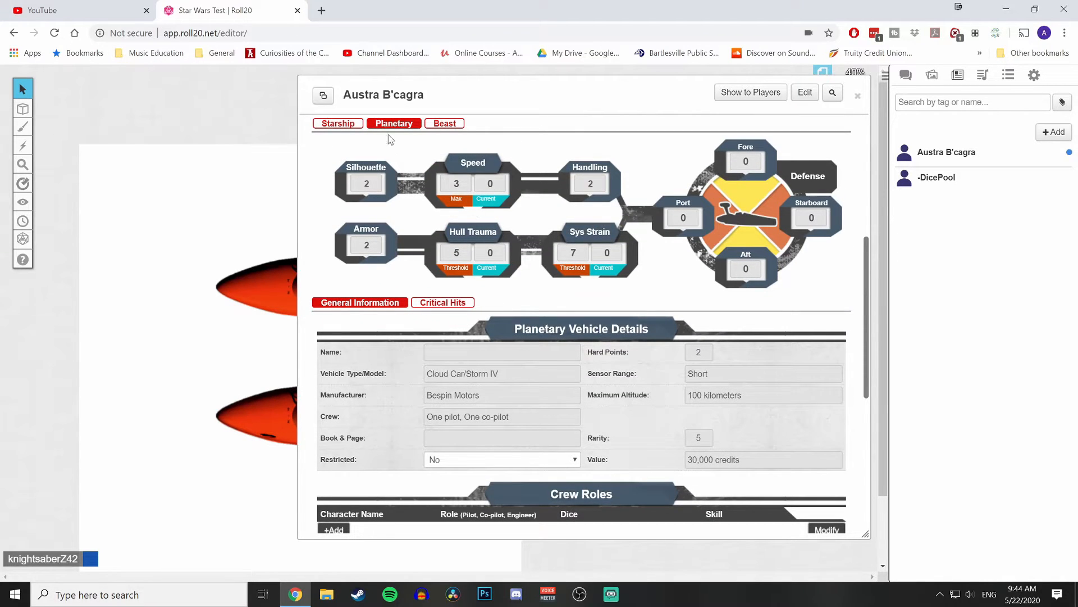
Step: Switch to the character sheet, mark Piloting - Planetary as a career skill and set its rank to 2
scroll(442, 174, up, 4)
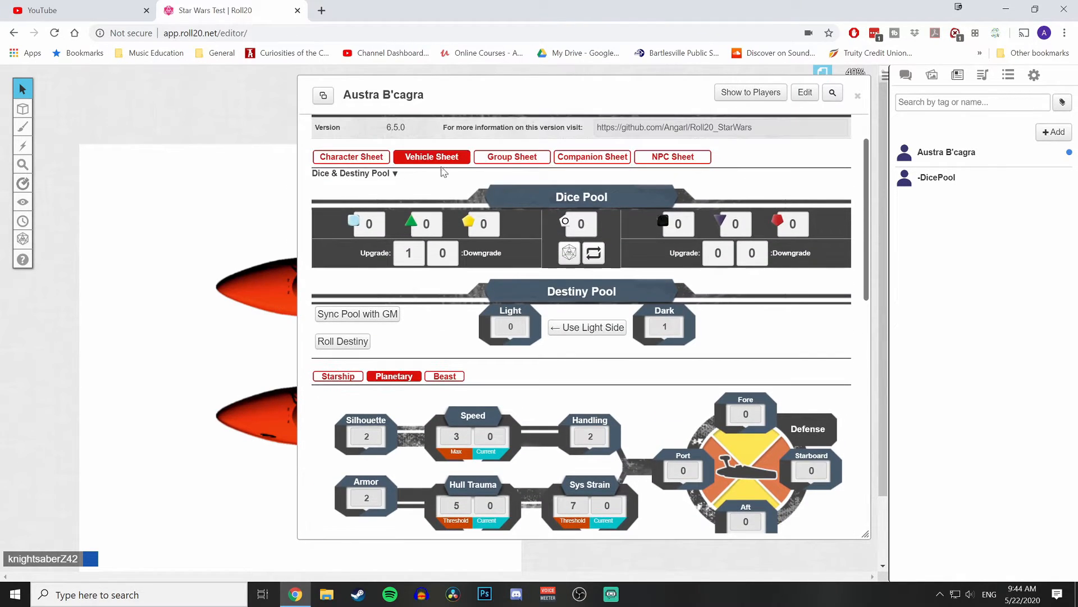
click(356, 159)
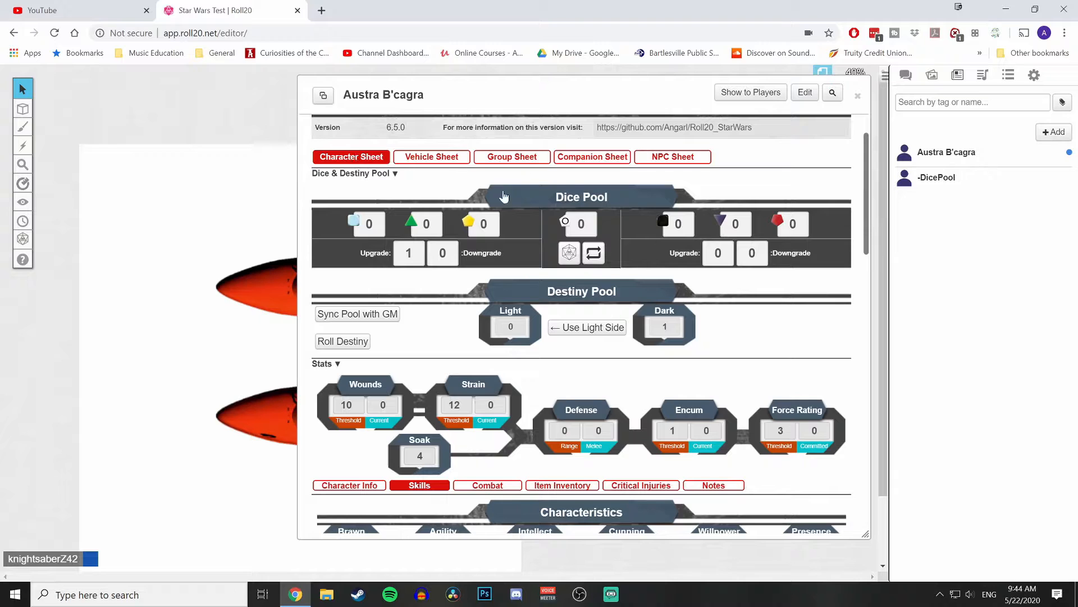
scroll(483, 416, down, 7)
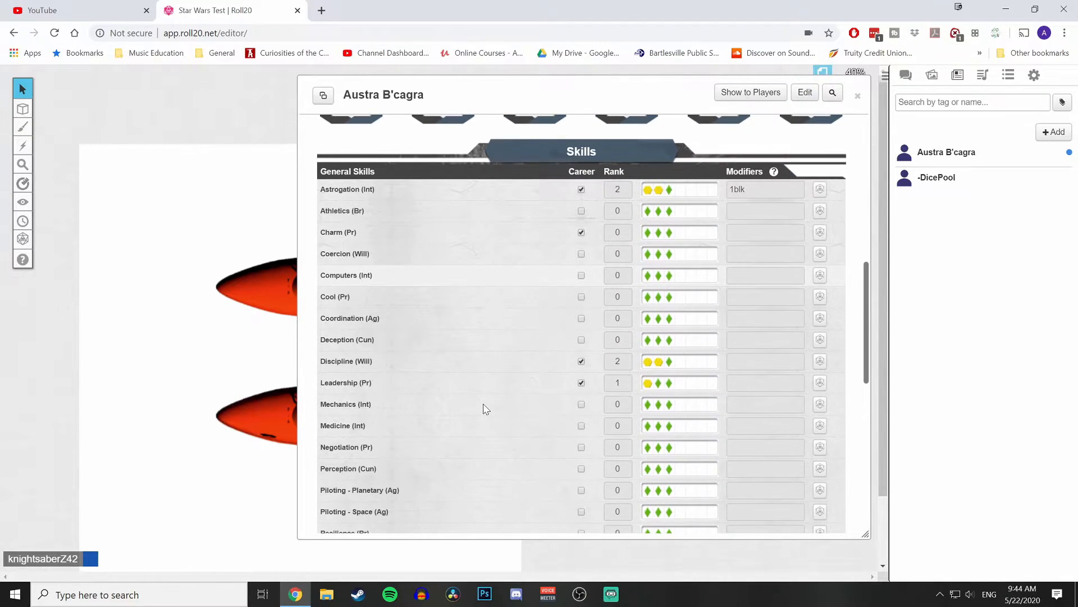
scroll(444, 444, down, 1)
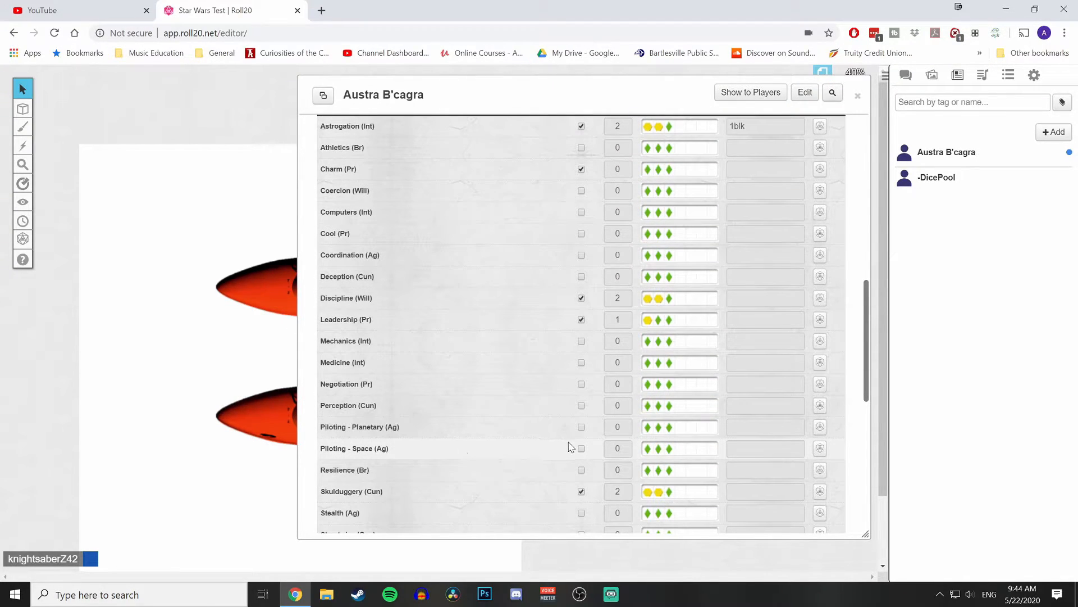
click(581, 428)
double_click(622, 429)
text(2)
click(520, 436)
Step: Set the Gunnery combat skill's rank to 2
scroll(459, 438, down, 1)
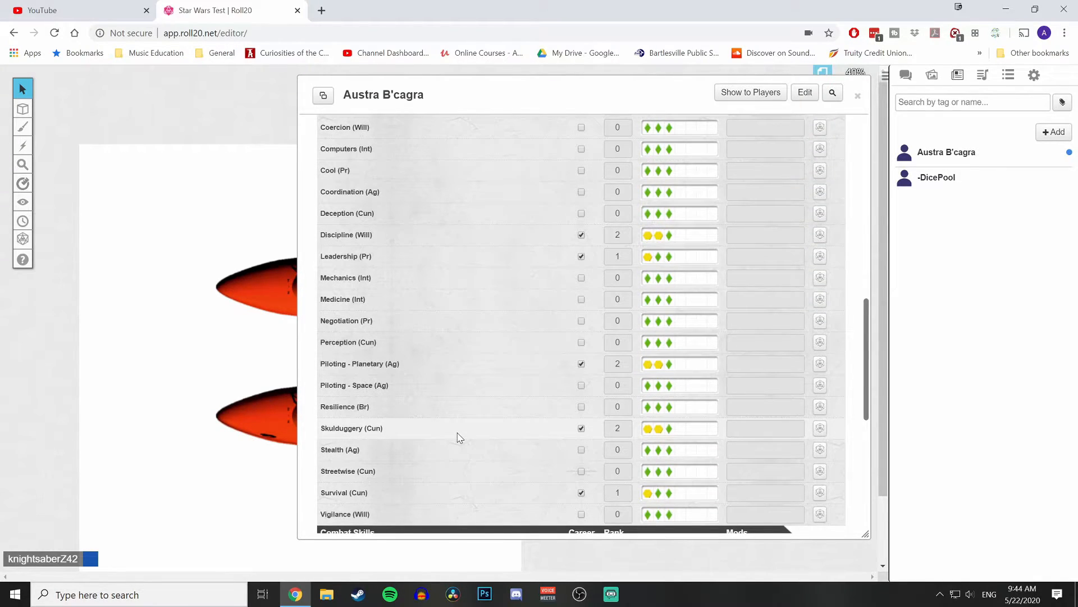
scroll(459, 438, down, 3)
double_click(624, 402)
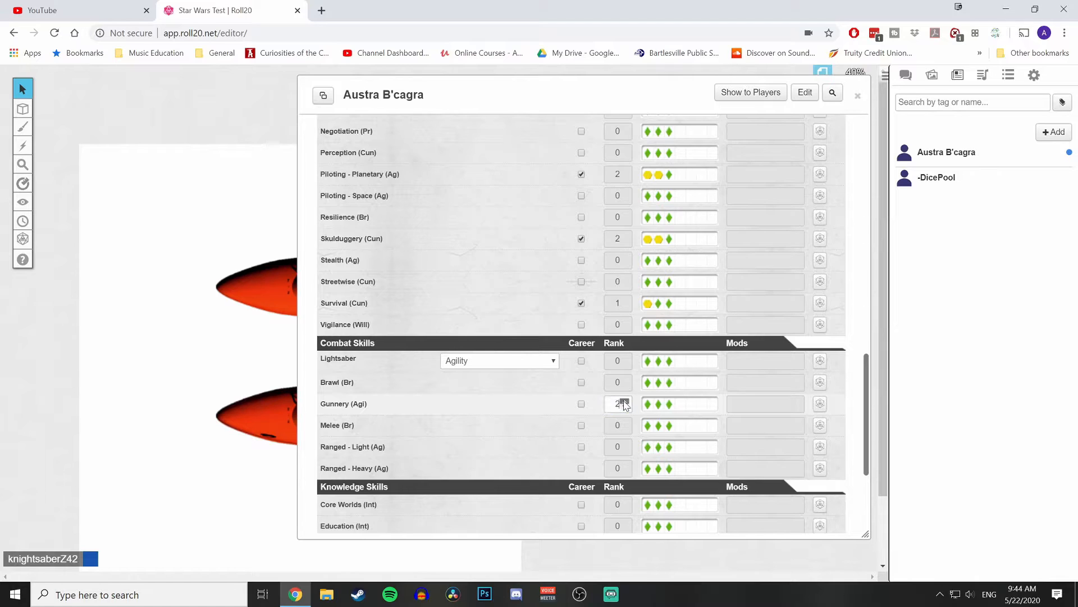
click(626, 407)
Step: Return to the vehicle sheet and add a crew role with the character's name and the role Pilot
scroll(574, 416, up, 10)
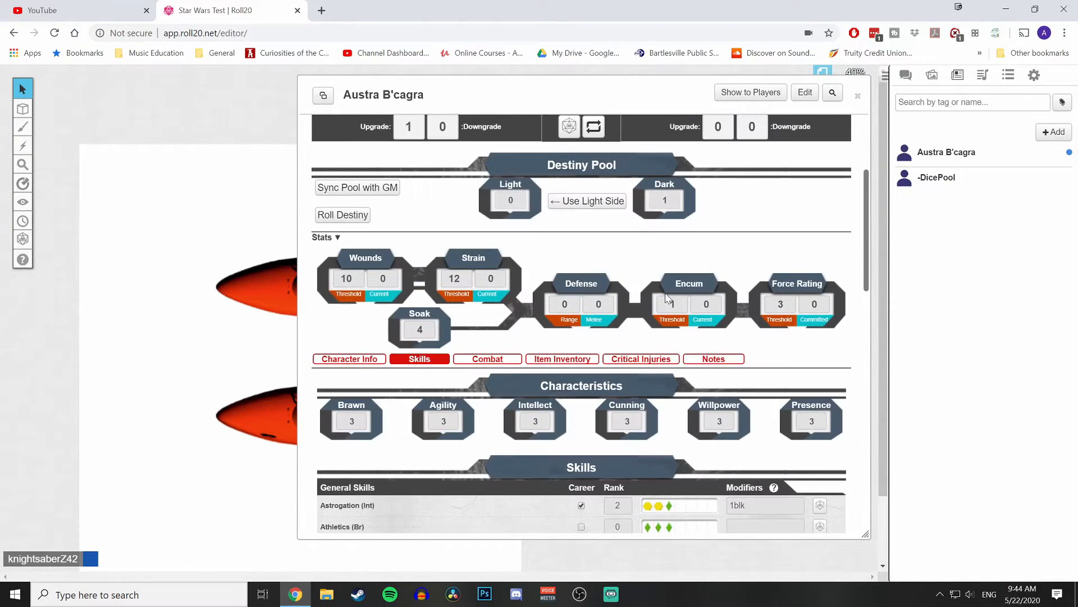
scroll(658, 292, down, 2)
scroll(418, 223, up, 3)
click(431, 220)
scroll(577, 248, down, 6)
scroll(559, 387, down, 1)
click(334, 340)
click(376, 342)
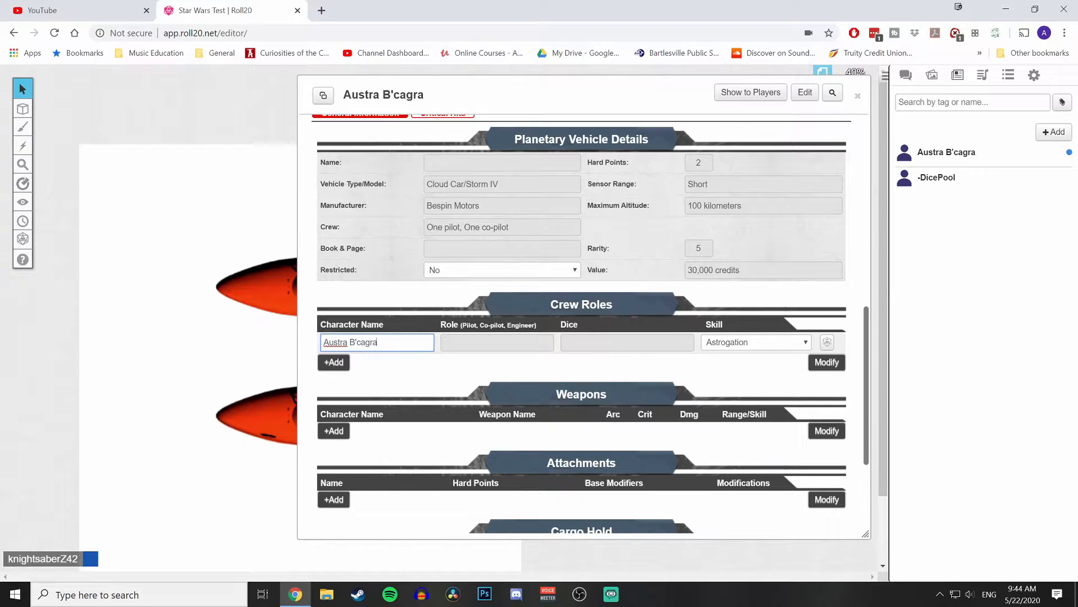
key(Tab)
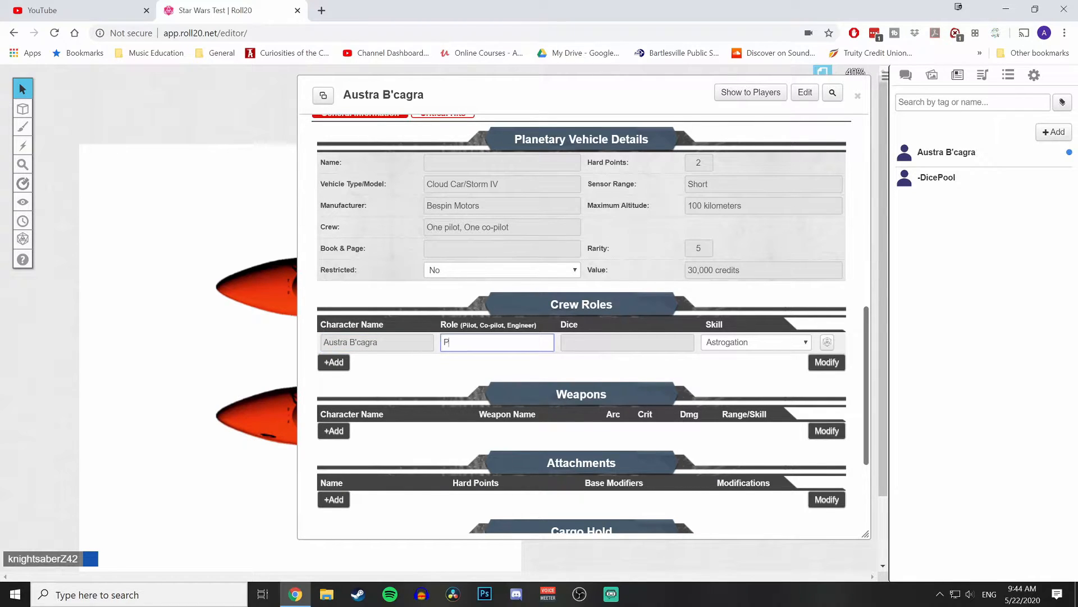
text(Pilot)
key(Tab)
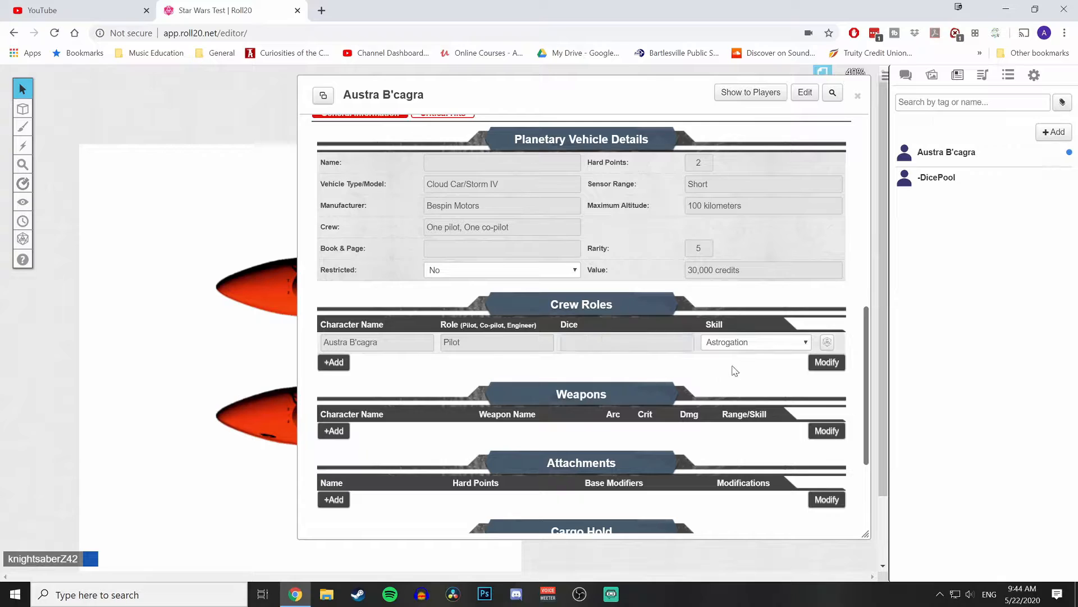
Step: Assign the Piloting (Planetary) skill to the pilot's crew role and view its roll in the chat
click(744, 342)
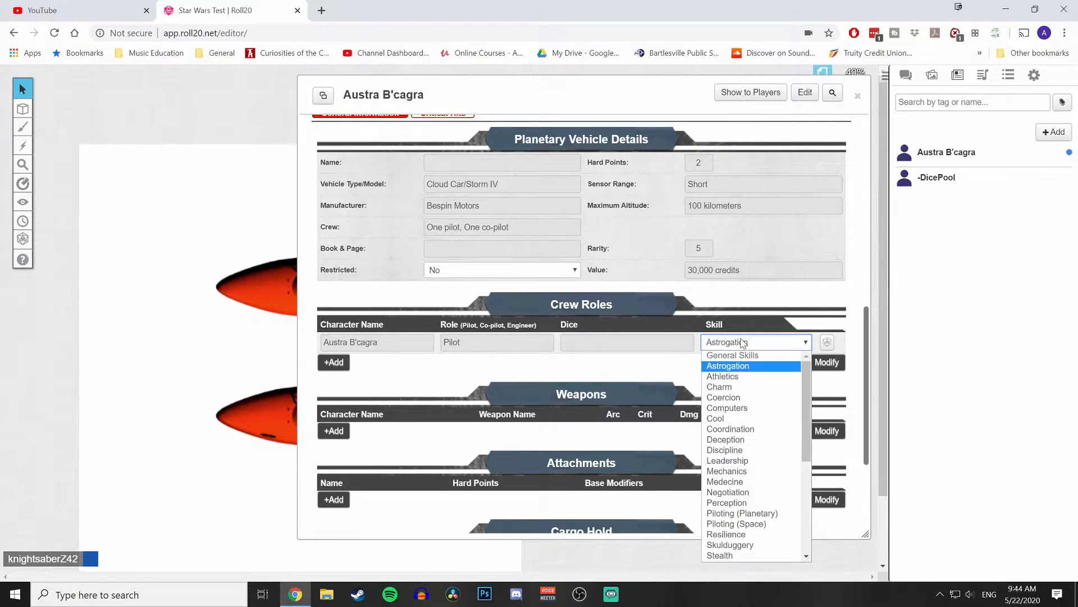
click(737, 514)
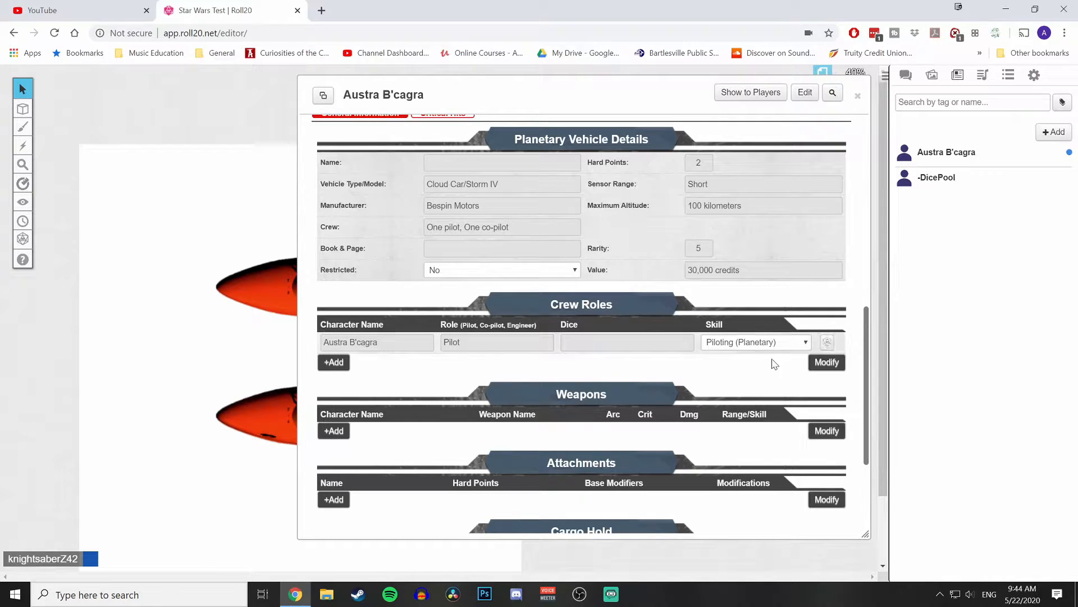
click(905, 76)
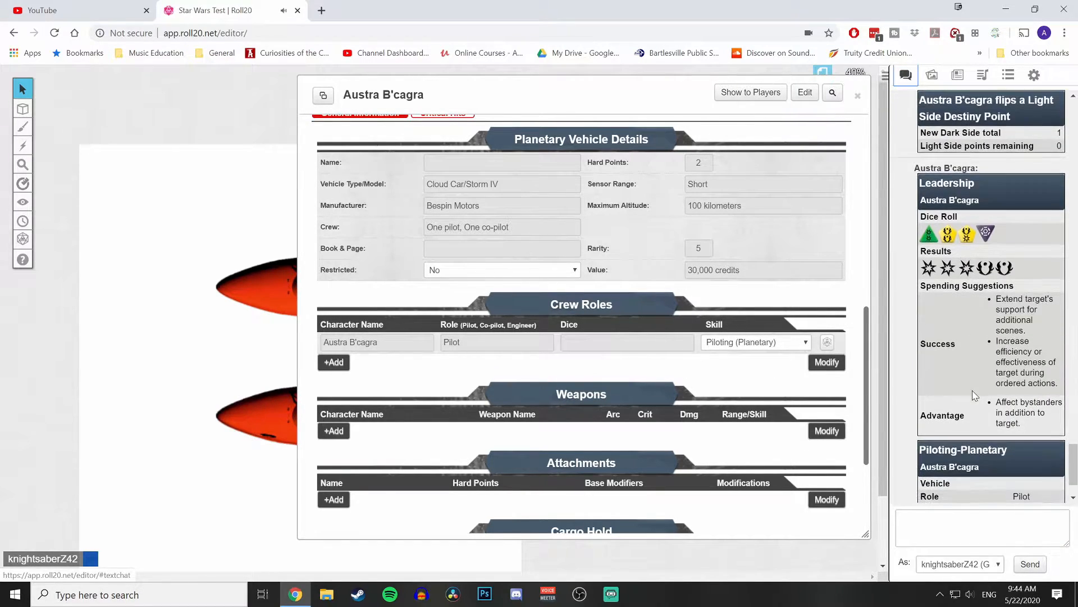
Step: Try adjusting the purple difficulty dice in the dice pool and check the pilot's Dice field in Crew Roles
scroll(811, 396, up, 7)
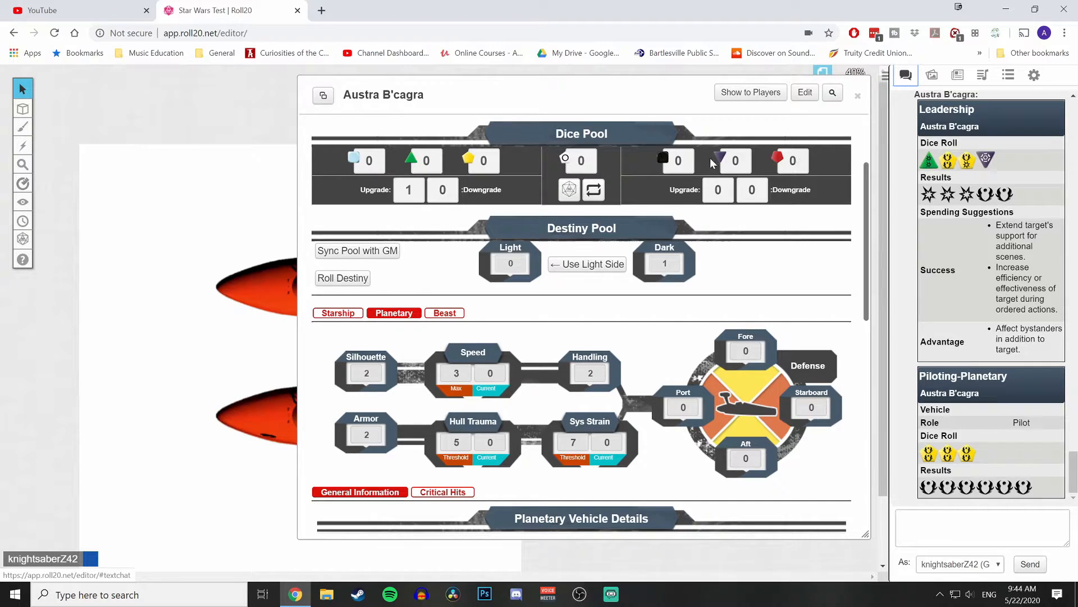
click(745, 158)
click(745, 158)
click(745, 164)
click(745, 163)
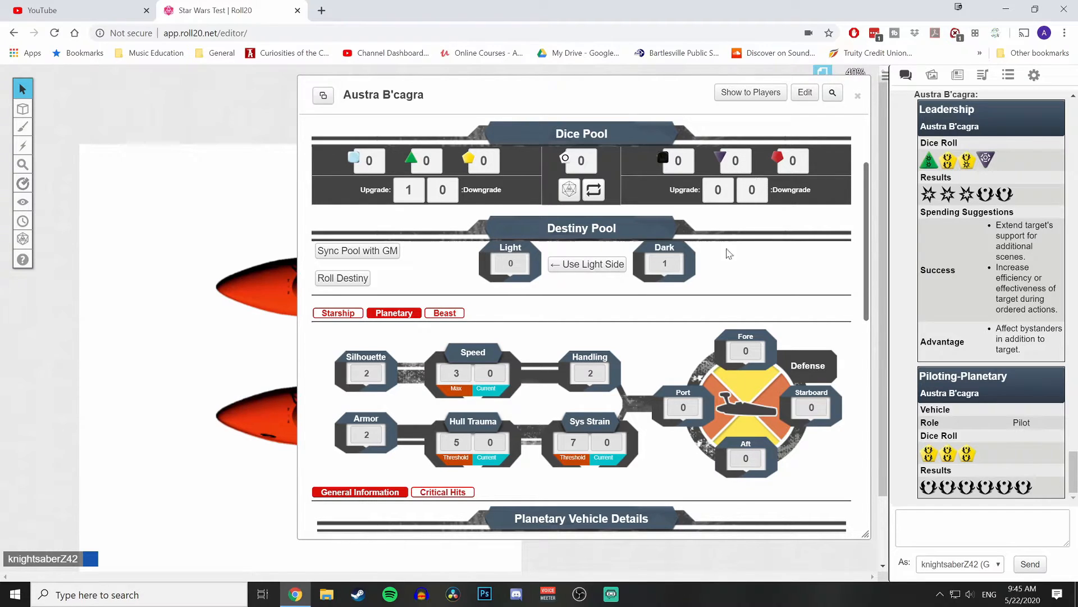
scroll(727, 259, down, 6)
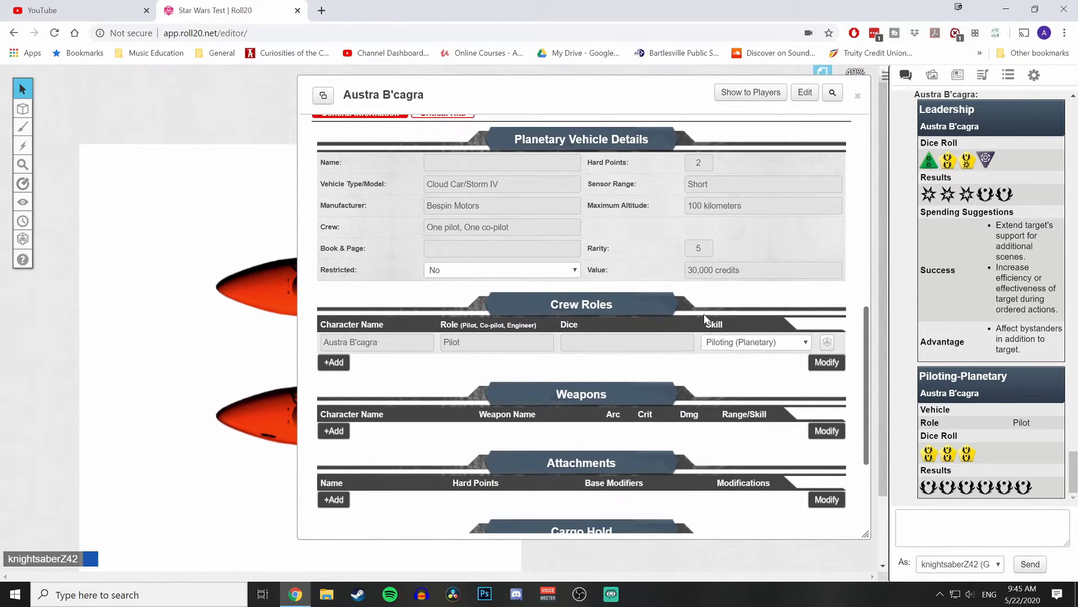
click(564, 342)
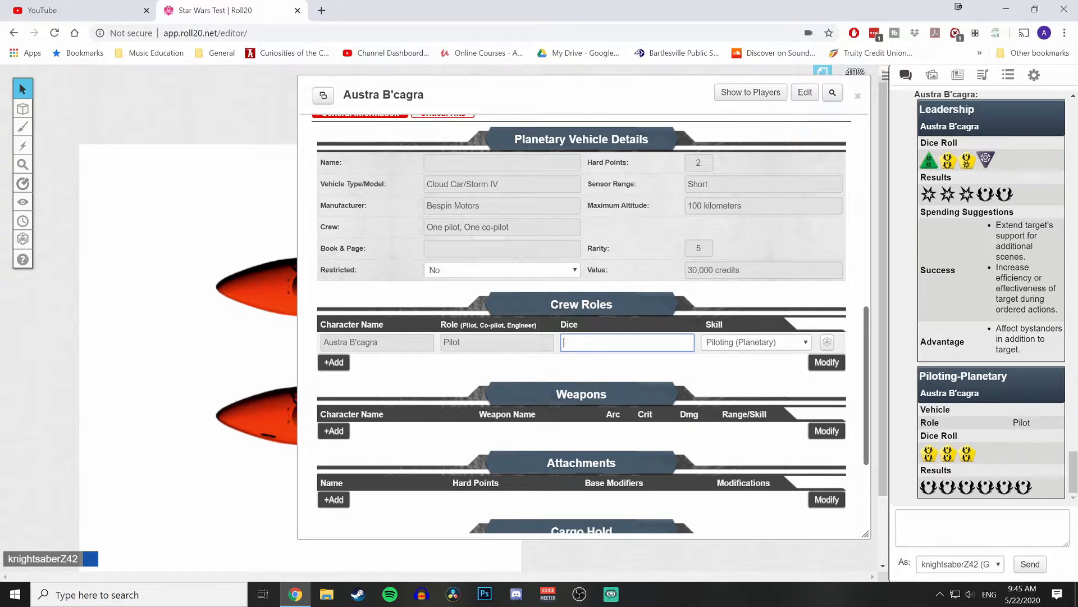
click(651, 359)
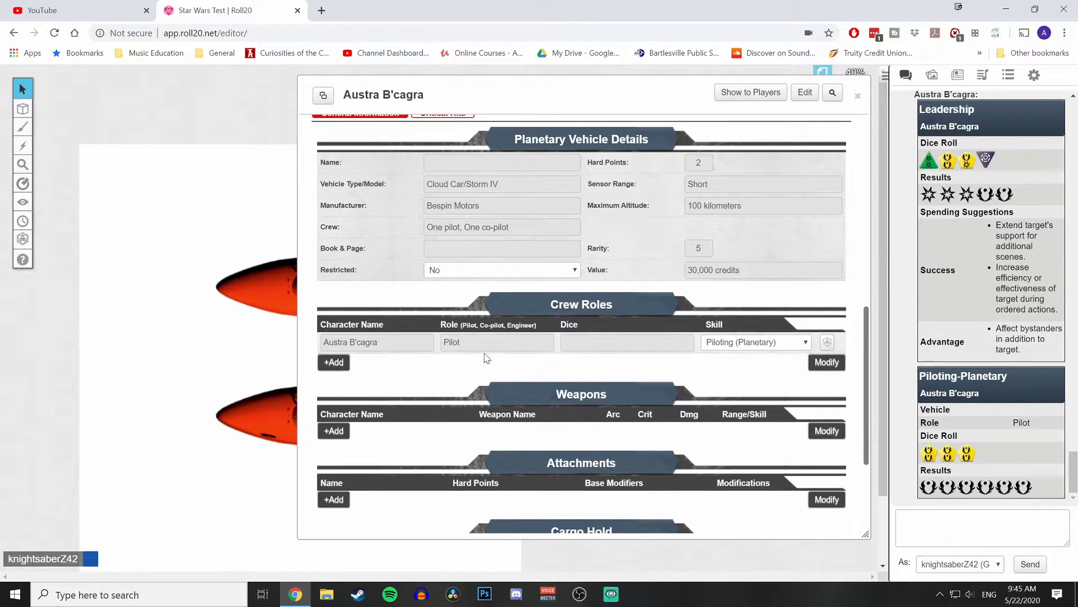
Step: Add a vehicle weapon named "Forwar Mounted Light Blaster Cannon"
scroll(456, 369, down, 3)
scroll(456, 369, down, 1)
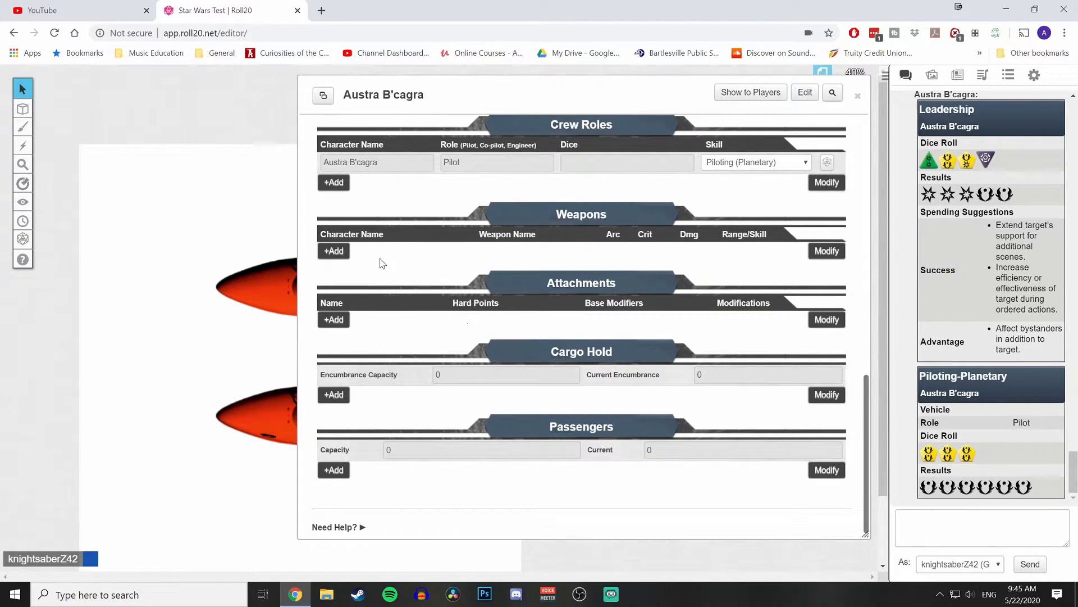
click(334, 251)
click(480, 252)
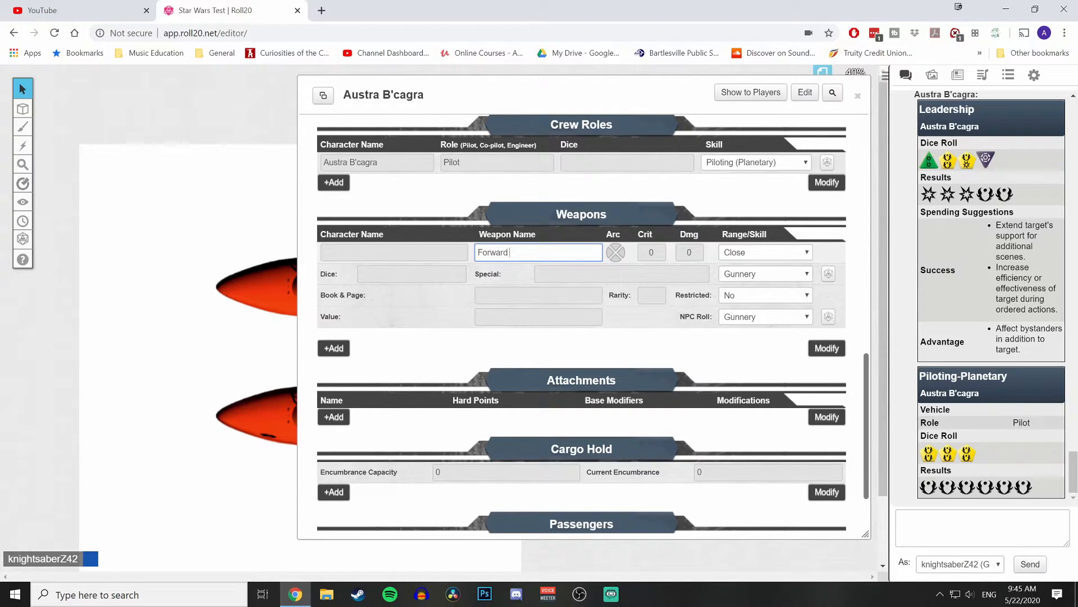
text(Forward)
key(BackSpace)
text(Mounted Light Blaster Cannon)
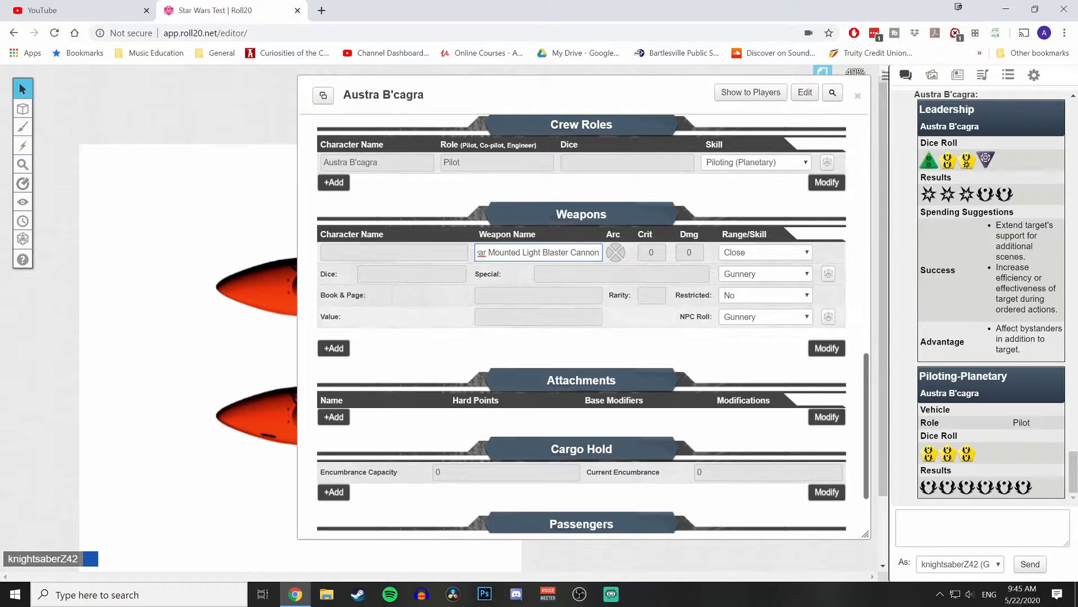
Step: Give the blaster cannon a forward firing arc, Crit 3, Dmg 3 and Close range
click(618, 287)
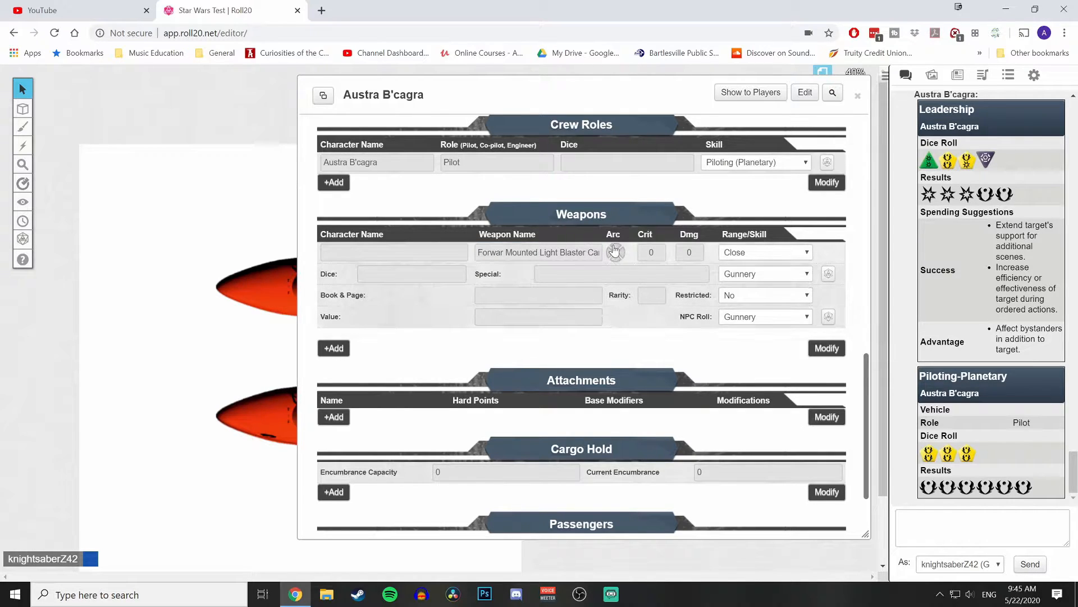
click(651, 254)
text(3)
key(Tab)
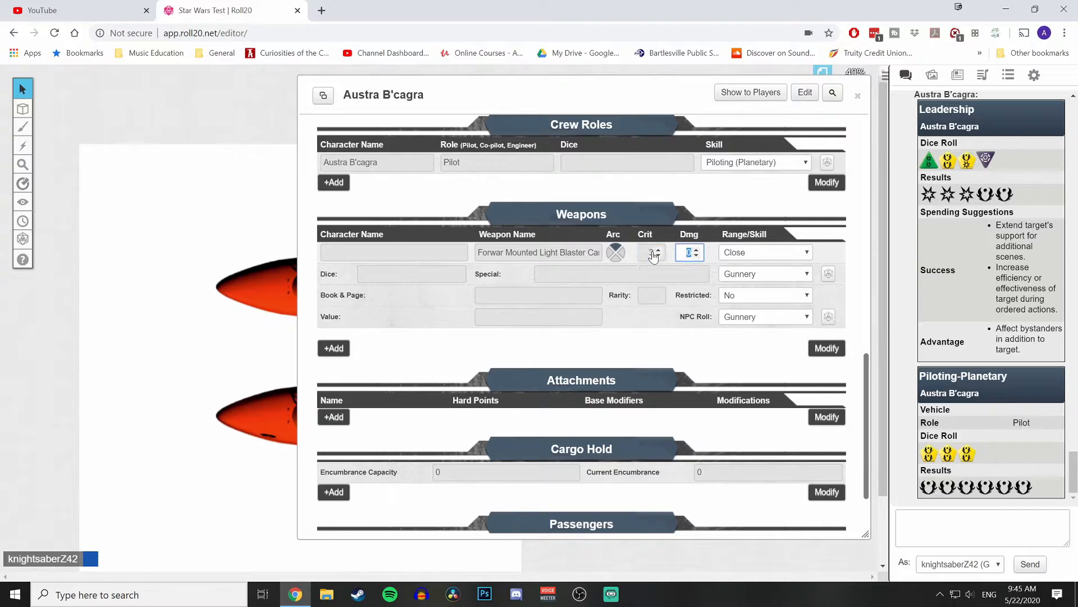
click(646, 315)
click(745, 256)
click(744, 257)
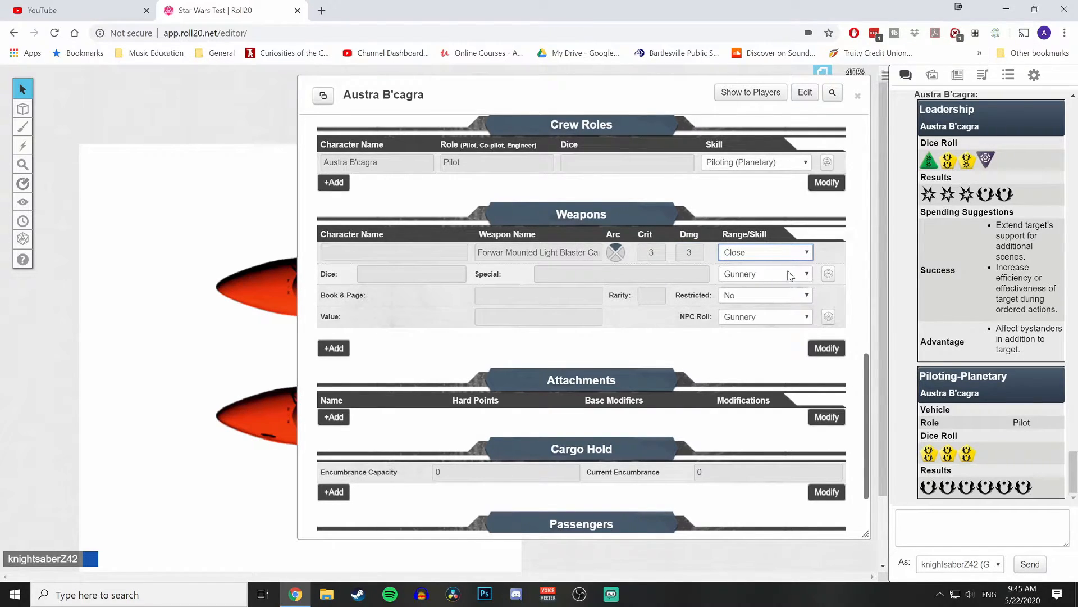
click(617, 332)
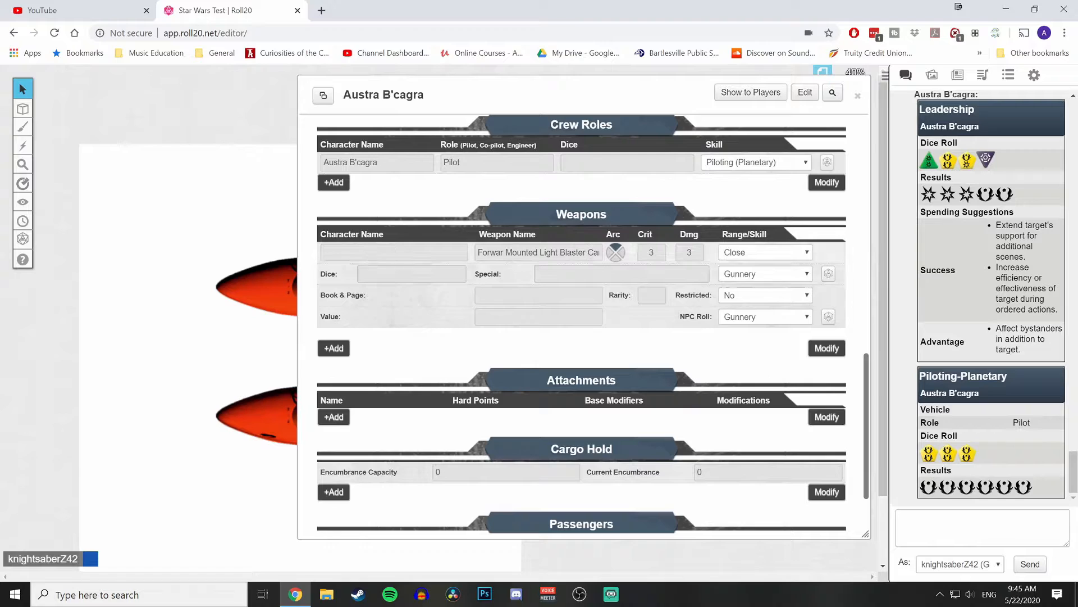
Step: Enter the character's name as the blaster cannon's Character Name
click(393, 252)
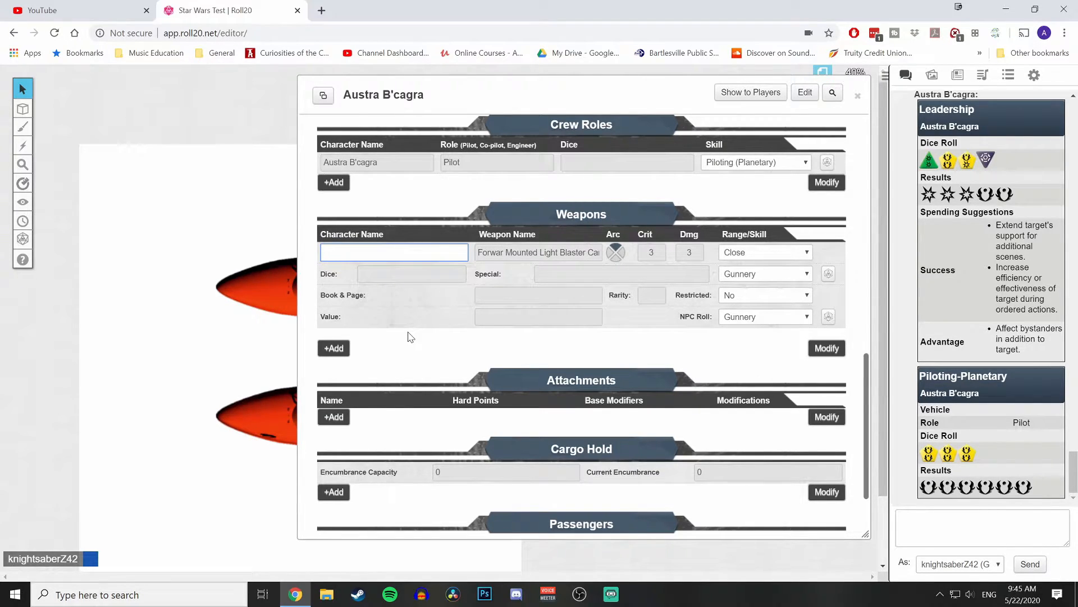
text(Austra B'cagra)
click(407, 337)
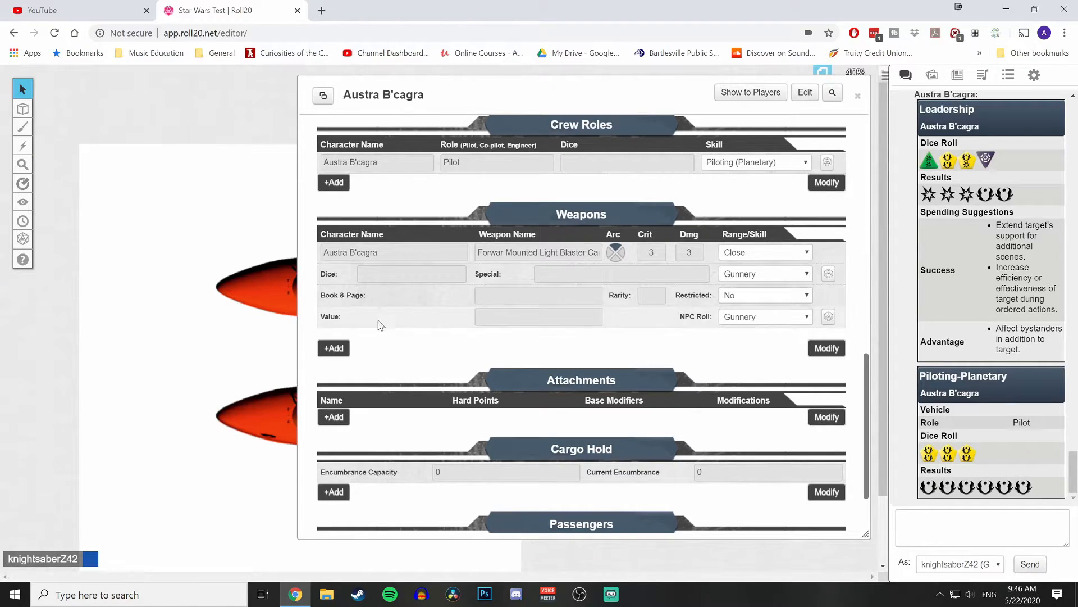
Step: Test the cannon's Gunnery roll with the last letter removed from the character name, and again with the full name
click(402, 252)
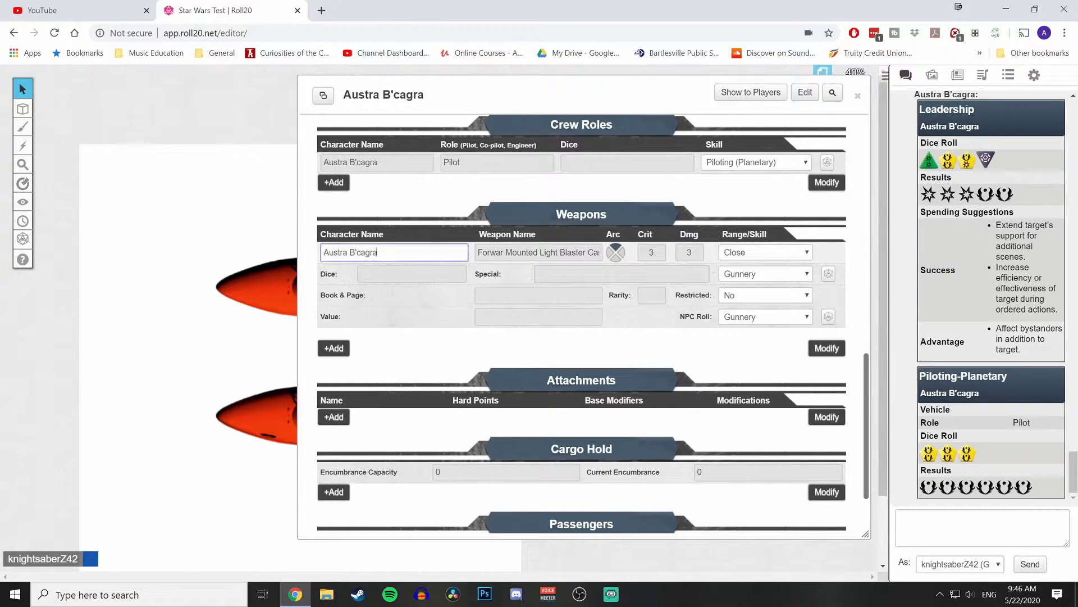
click(415, 322)
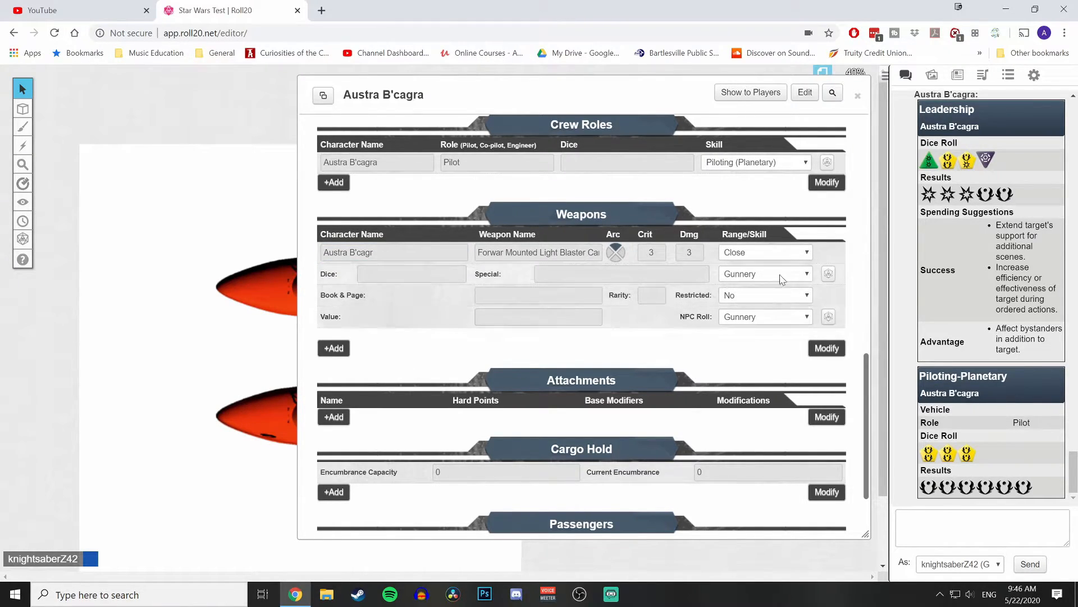
click(828, 275)
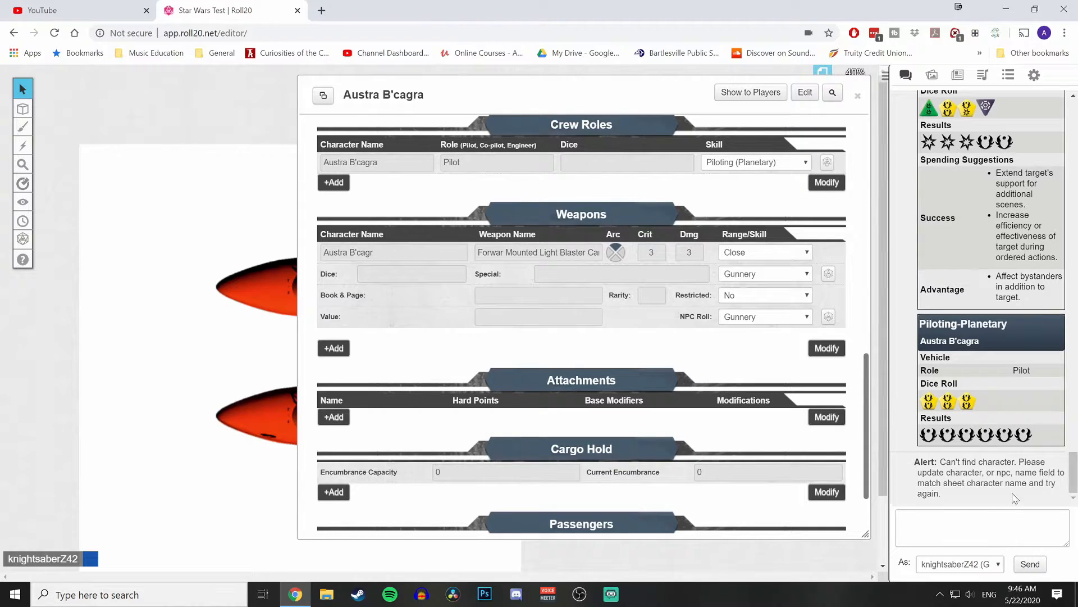
text(a)
click(828, 275)
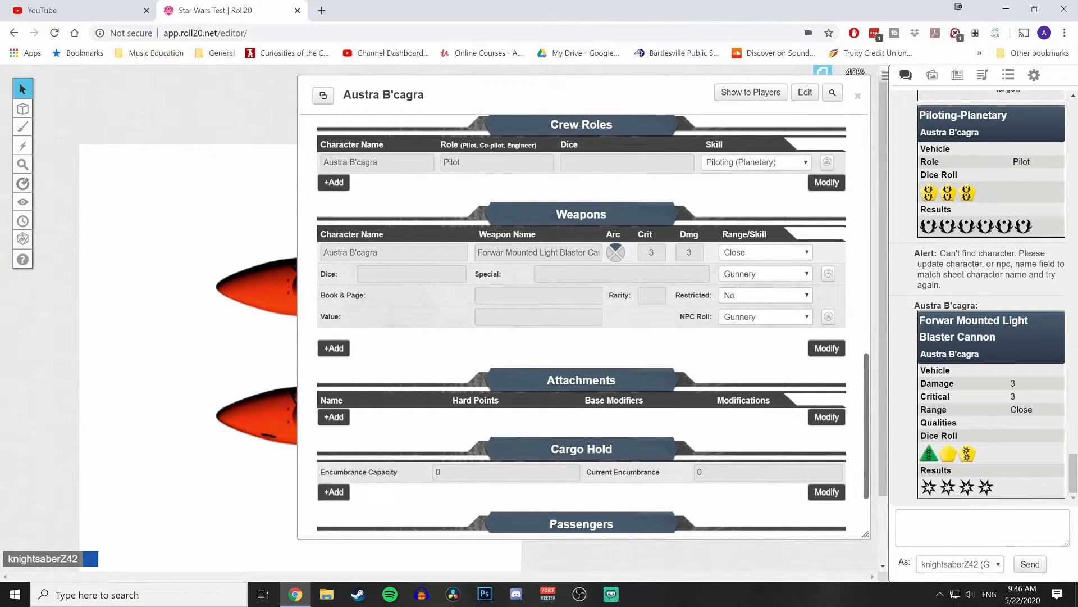
Step: Retype the character's full name in the blaster cannon's Character Name field
drag(323, 252, 377, 252)
text(Austra B'cagra)
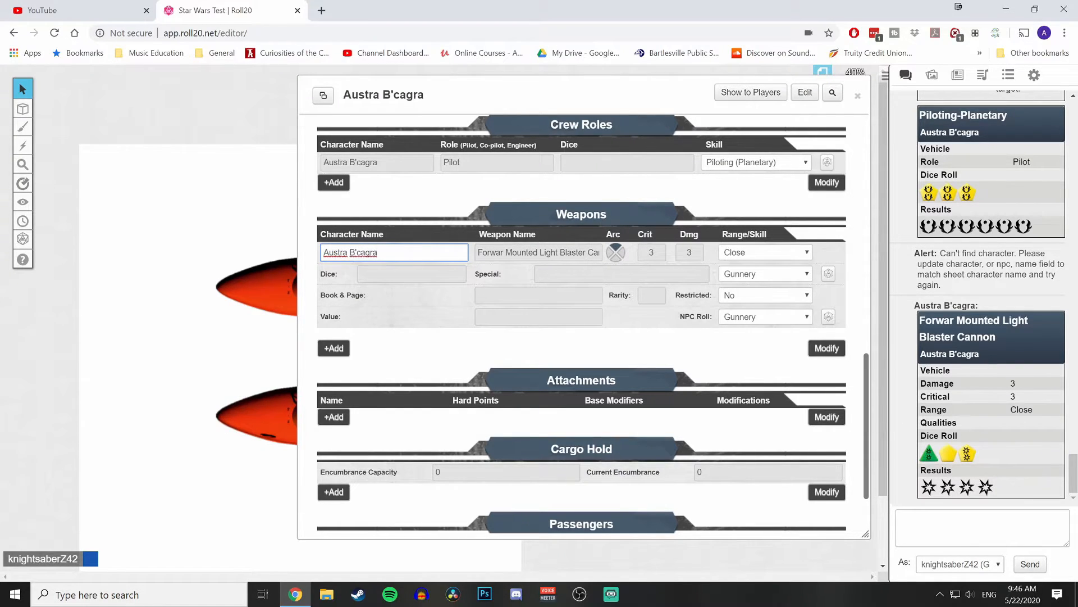
drag(384, 254, 313, 265)
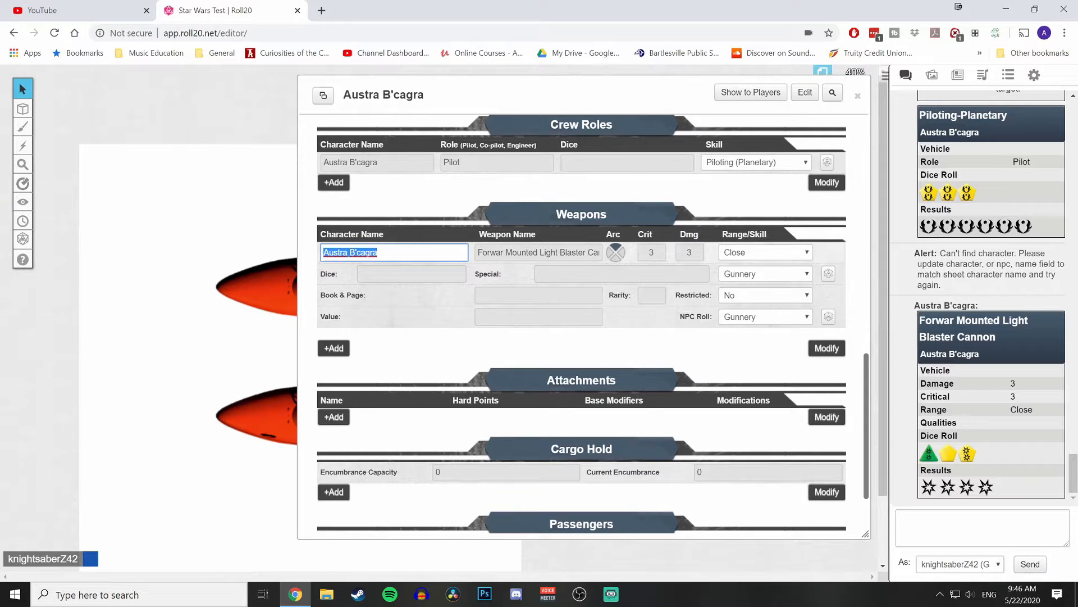
text(Austra B'cagra)
click(431, 305)
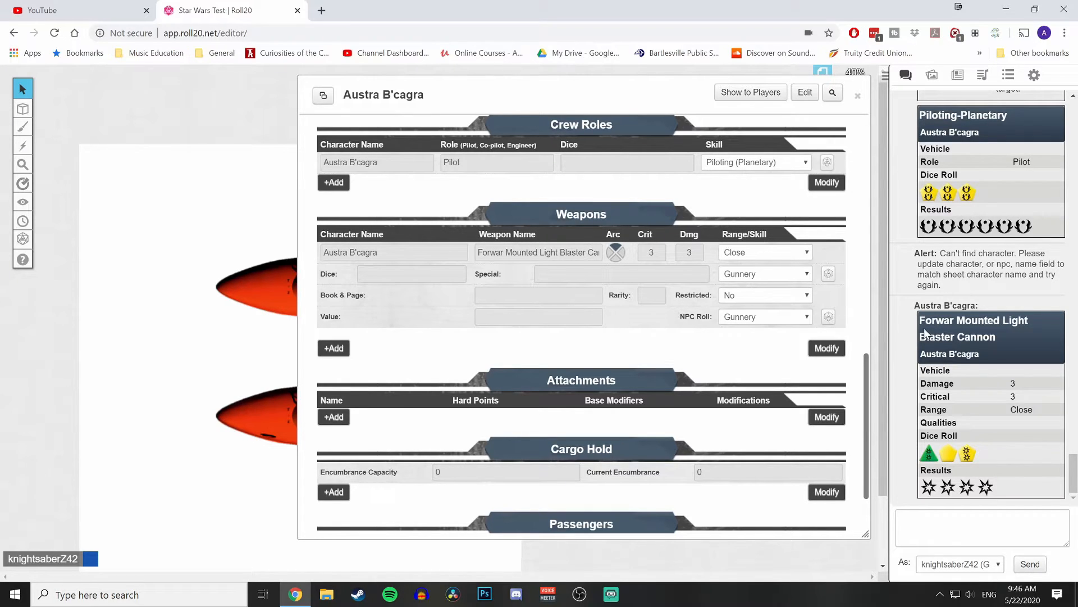
Step: Correct the weapon's name to "Forward Mounted Light Blaster Cannon"
click(505, 252)
text(d)
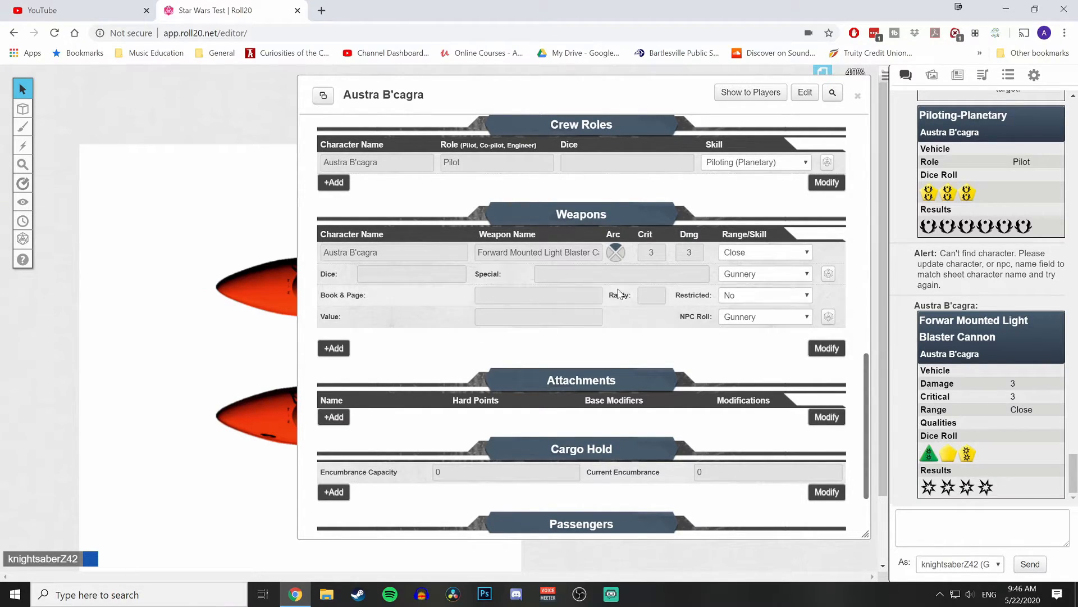
Step: Set the blaster cannon's Special quality to "Linked 1" and roll its Gunnery check
click(562, 274)
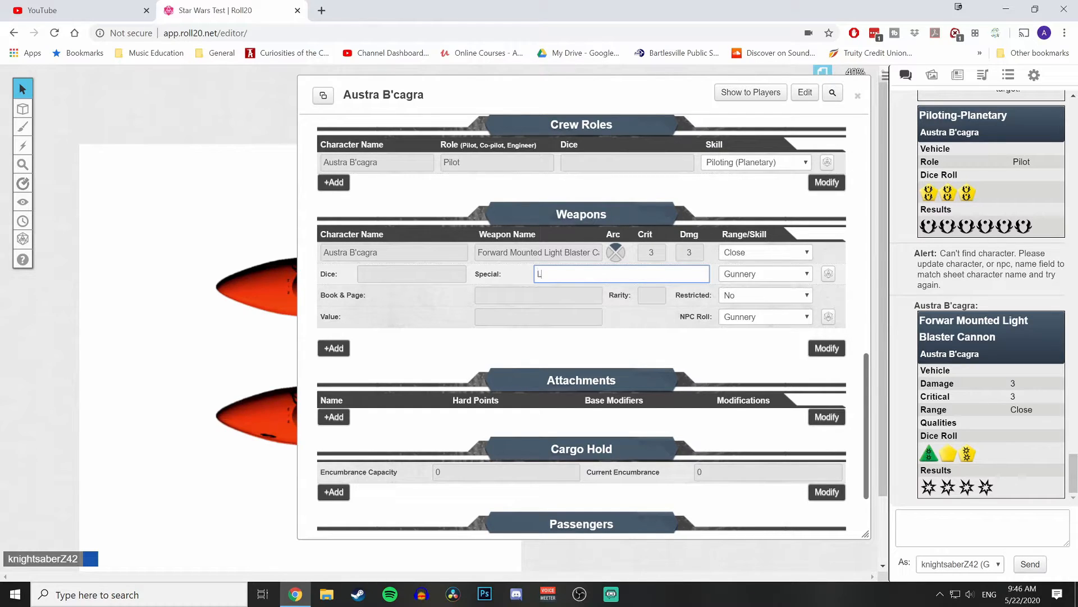
click(630, 359)
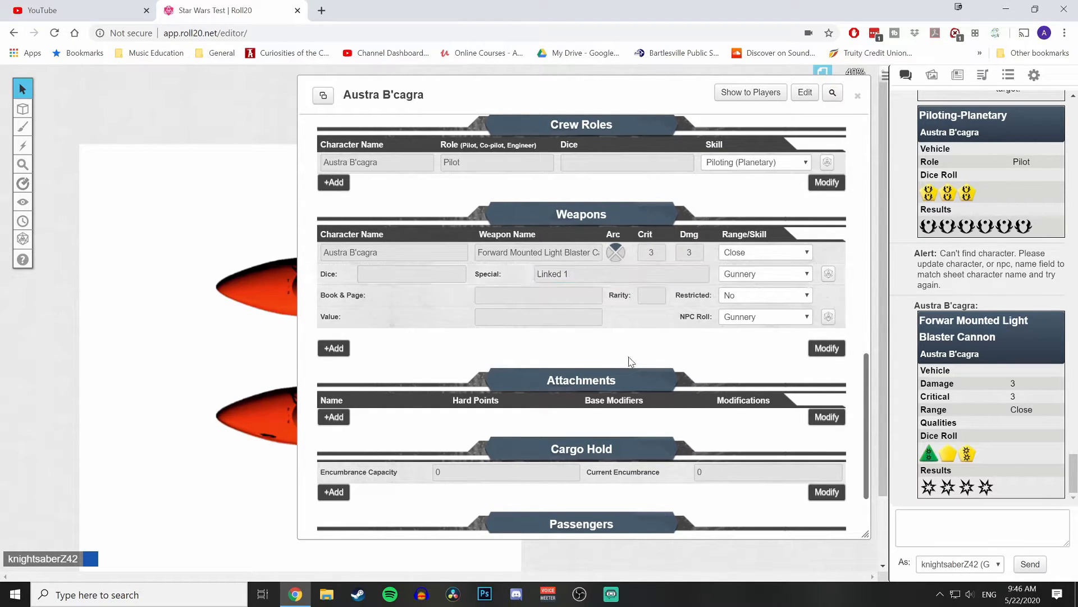
click(827, 274)
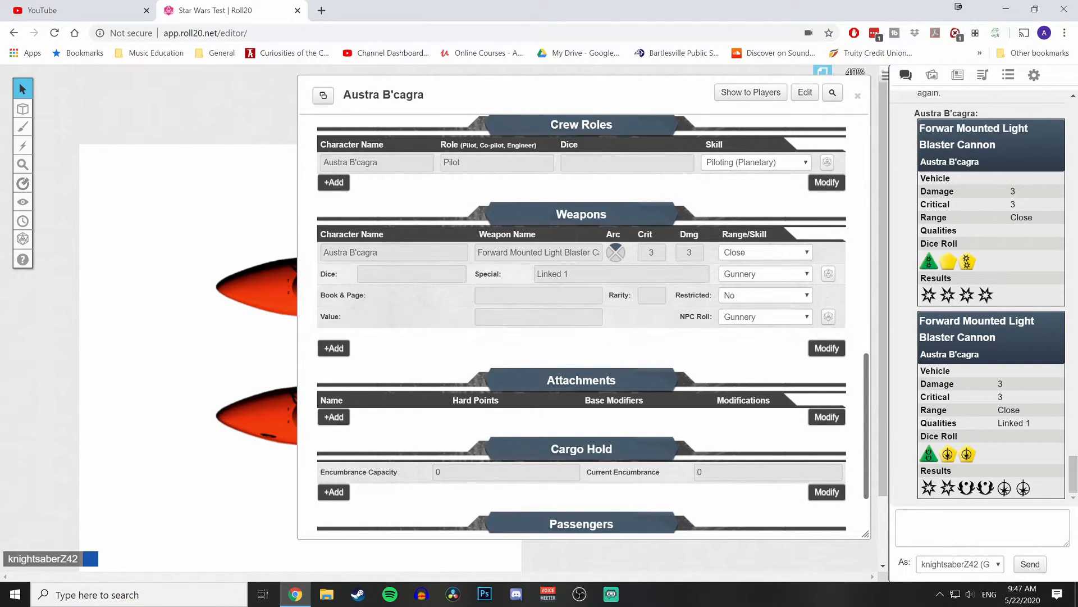
Step: Add a blank attachment entry to the planetary vehicle
click(411, 274)
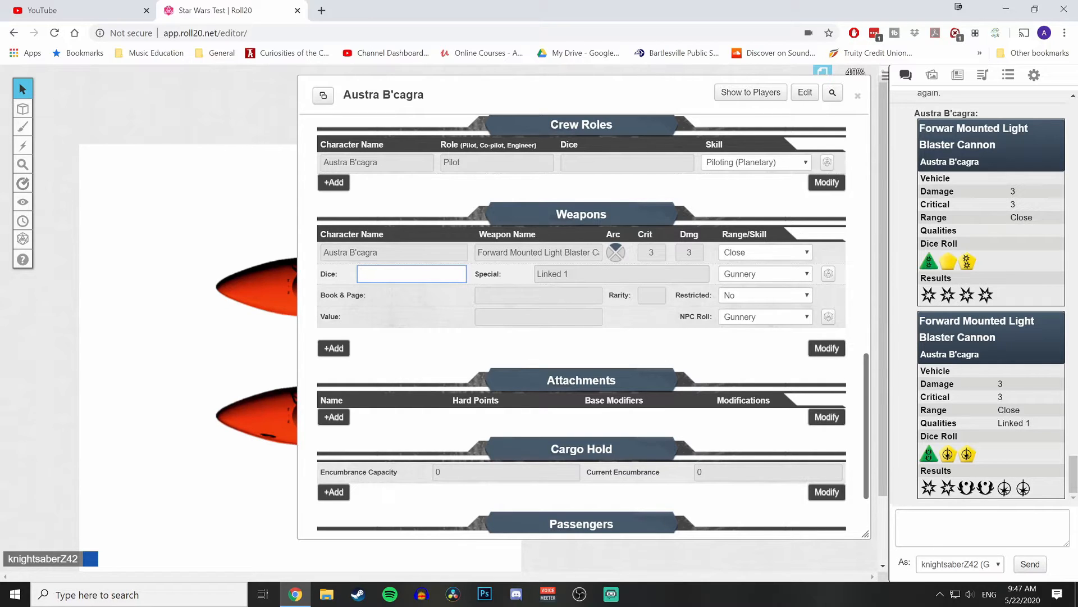
scroll(654, 271, up, 15)
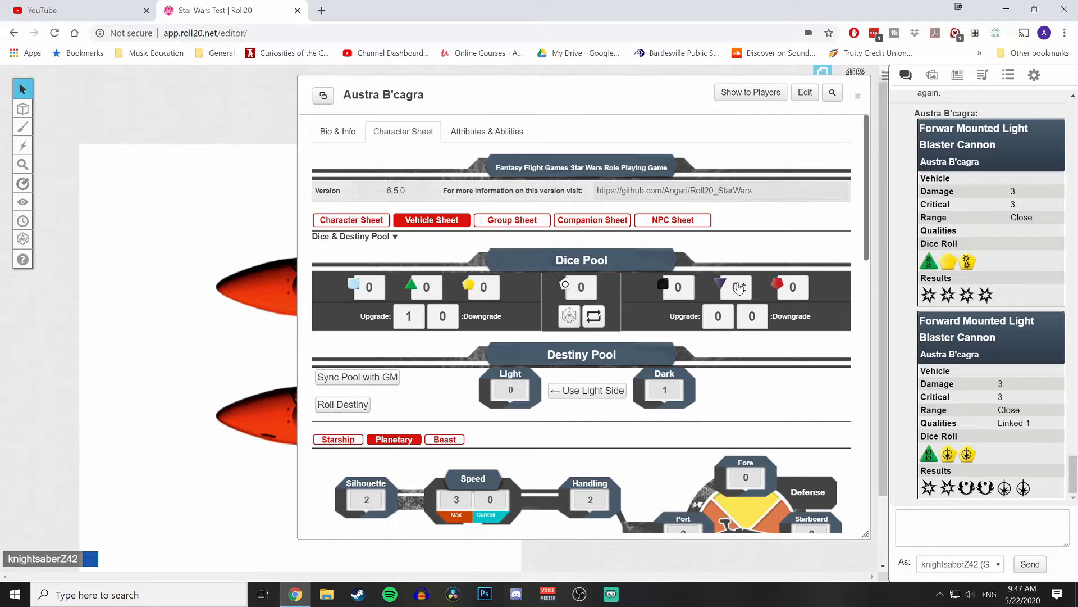
scroll(739, 287, down, 15)
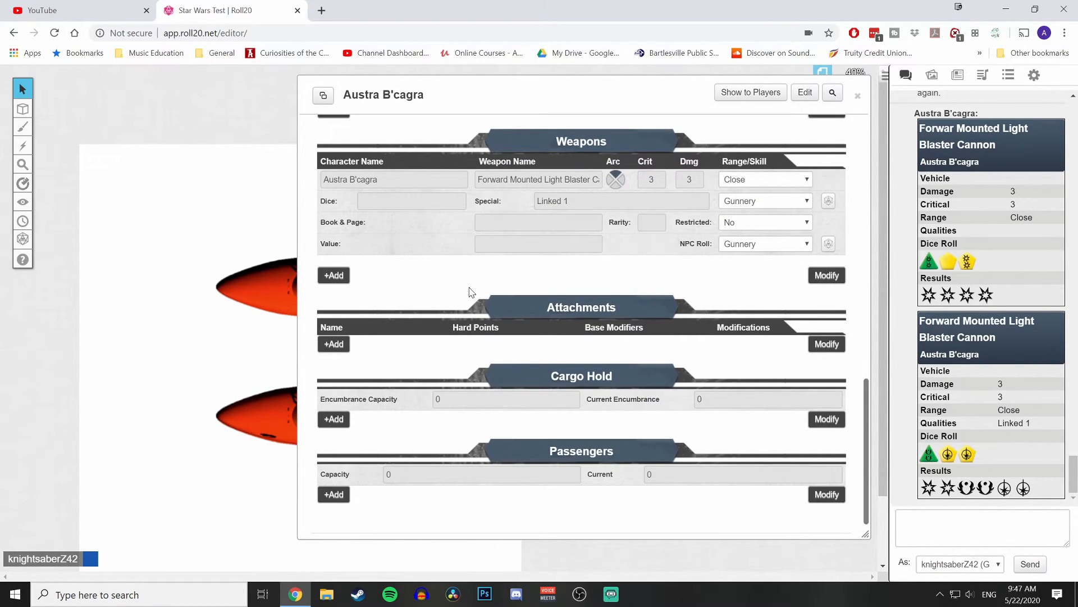
click(335, 344)
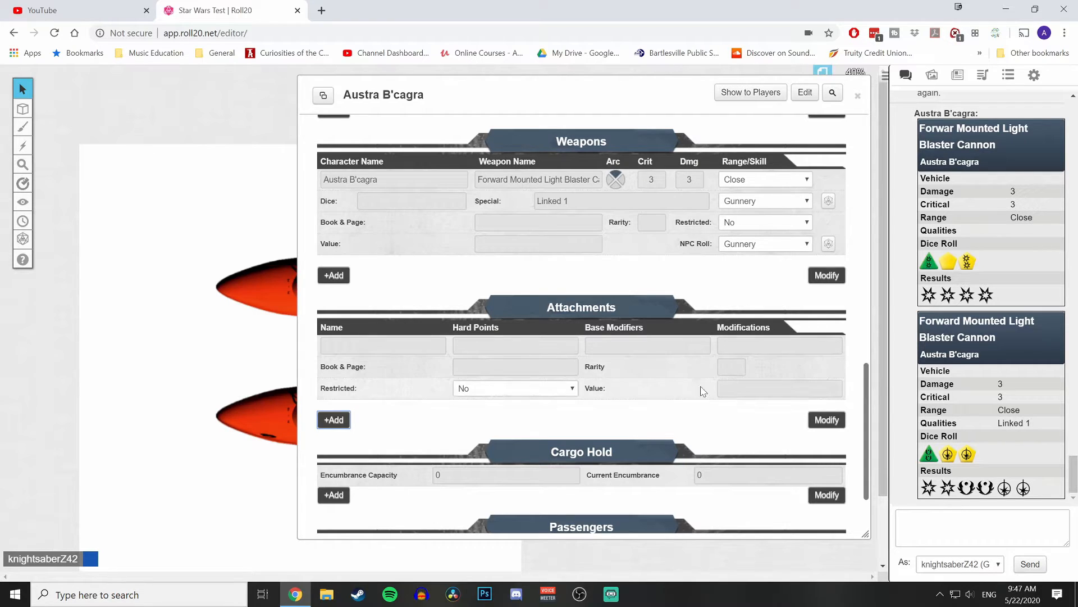
click(490, 345)
click(431, 422)
Step: Switch the vehicle sheet to Starship and enter "One month" as its Consumables, leaving Sensor Range at None
scroll(430, 424, up, 12)
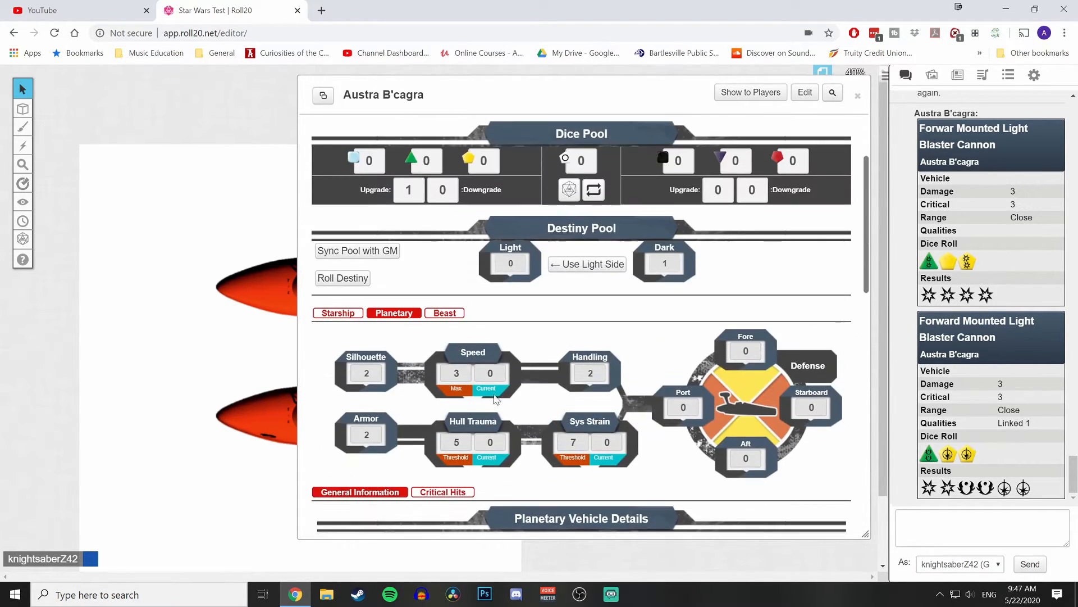
scroll(708, 339, down, 5)
scroll(708, 340, down, 10)
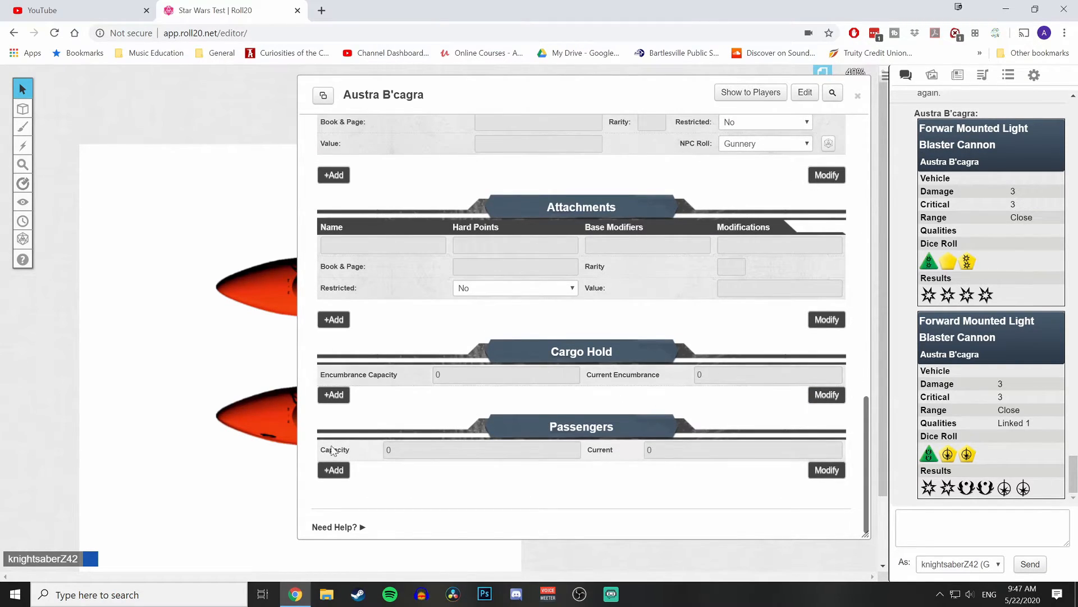
scroll(544, 356, up, 13)
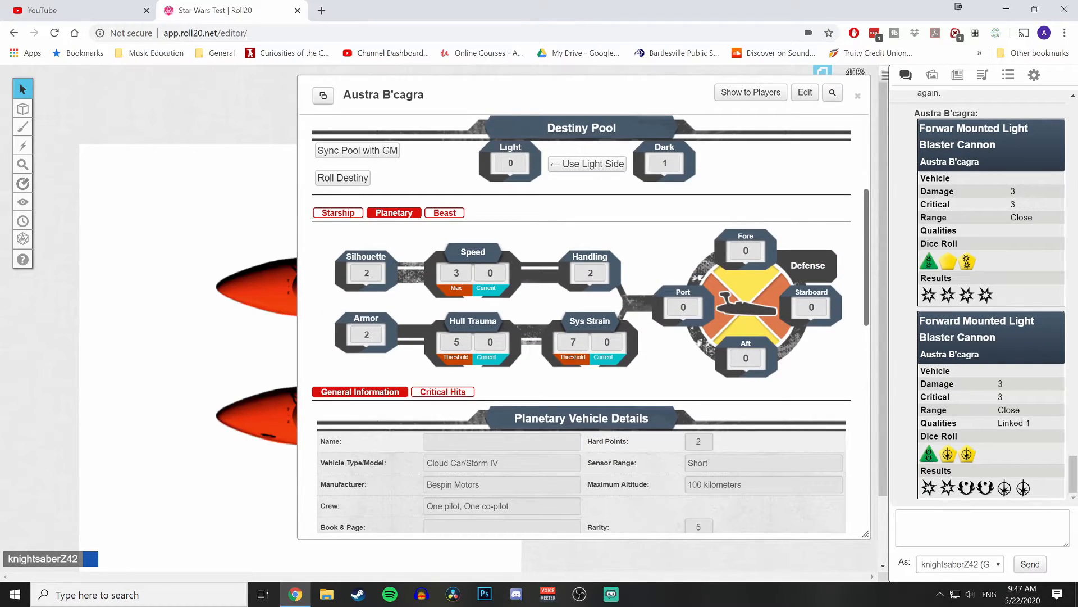
click(334, 218)
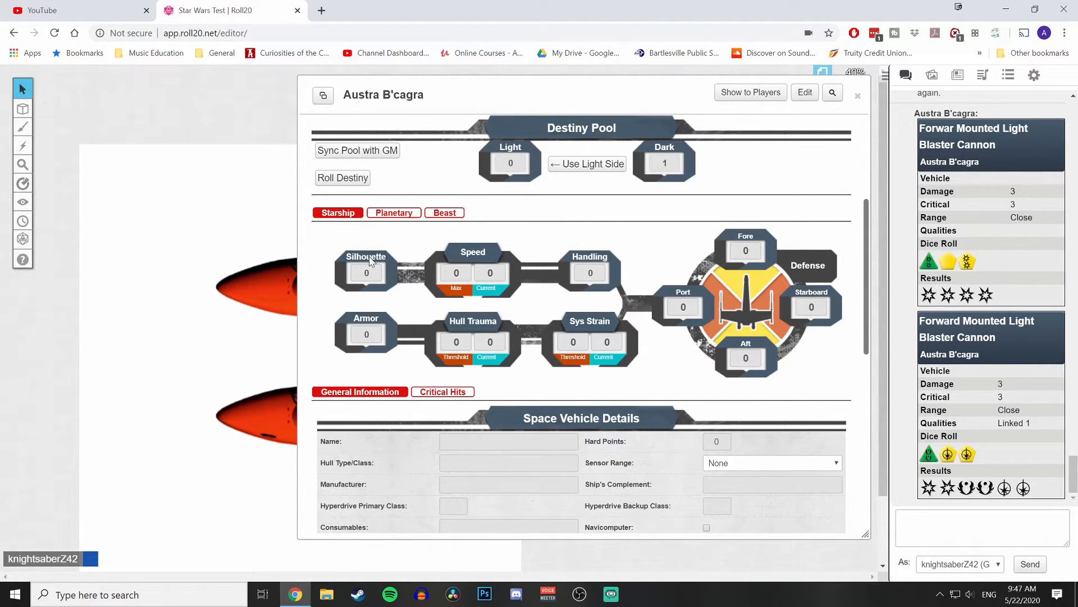
click(773, 462)
click(767, 475)
scroll(797, 416, down, 1)
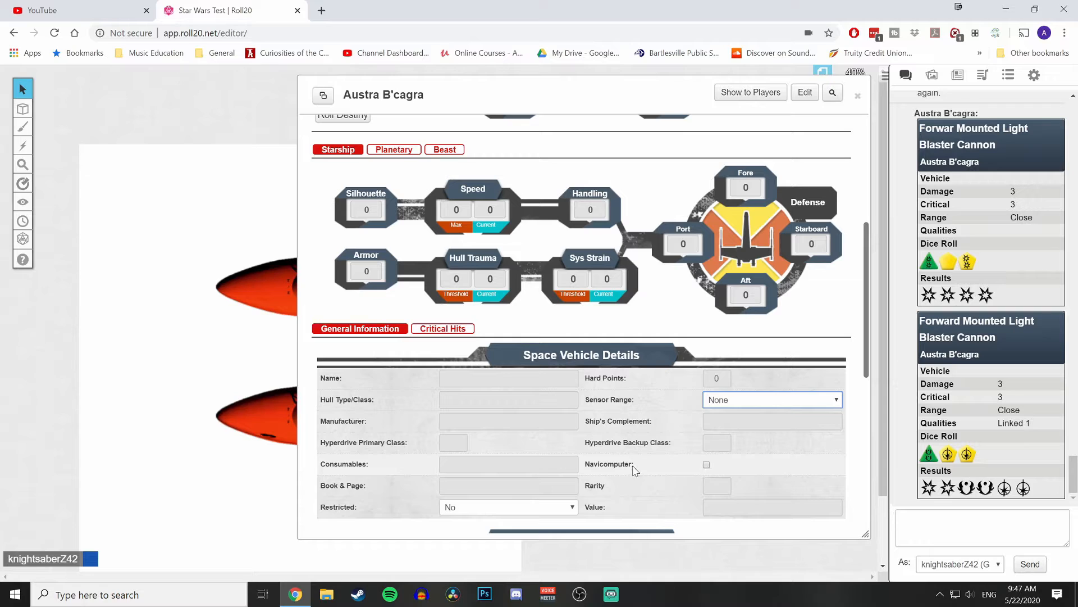
click(543, 466)
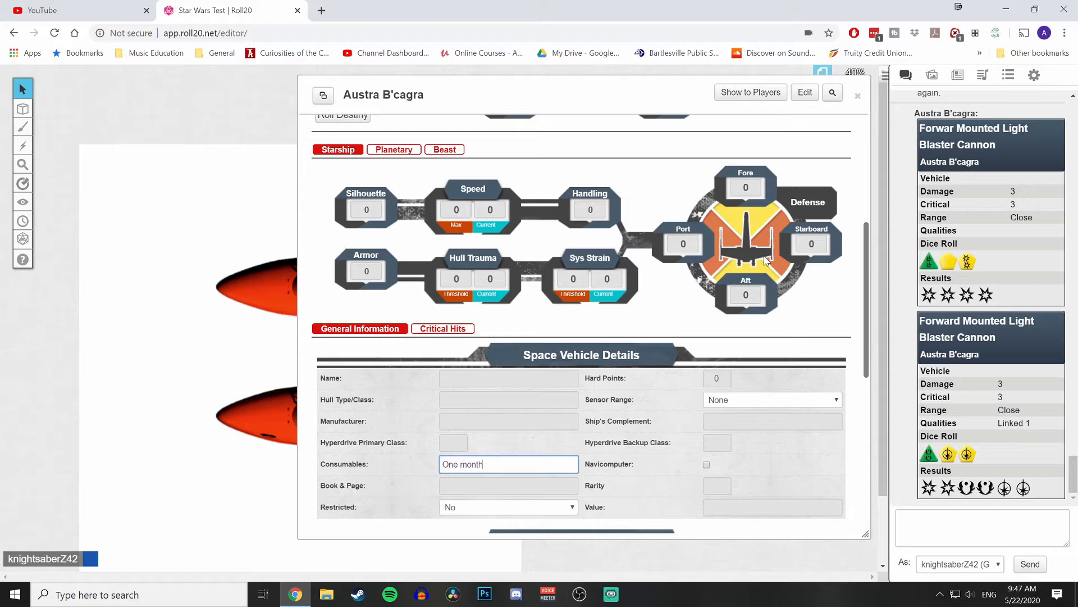
Step: Look through the starship's vehicle details, crew roles, weapons, attachments, cargo hold and passengers
scroll(638, 466, down, 1)
click(612, 459)
scroll(612, 459, down, 1)
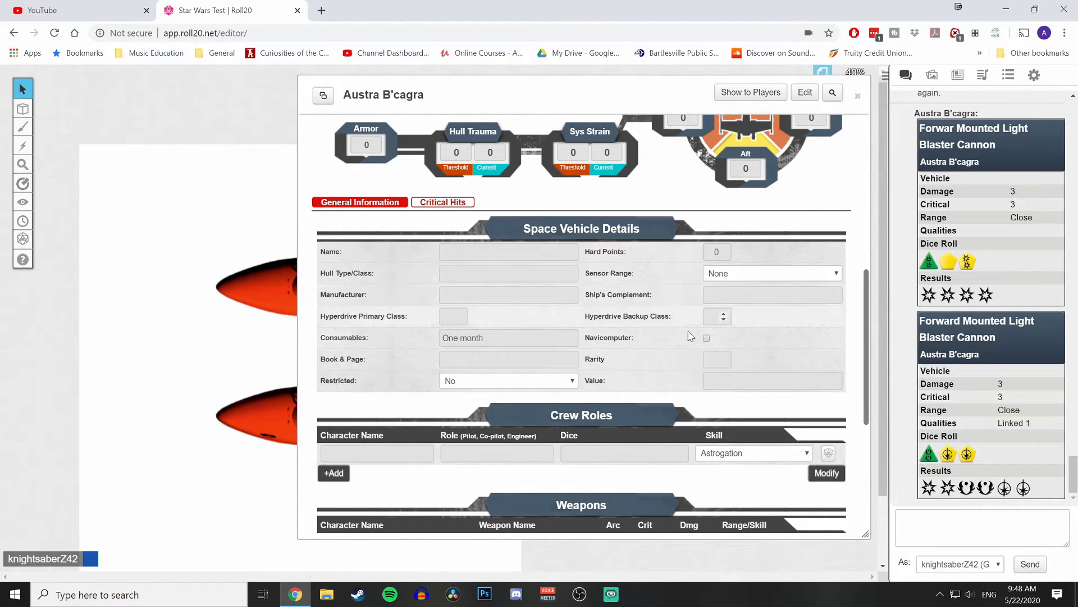
scroll(706, 332, down, 1)
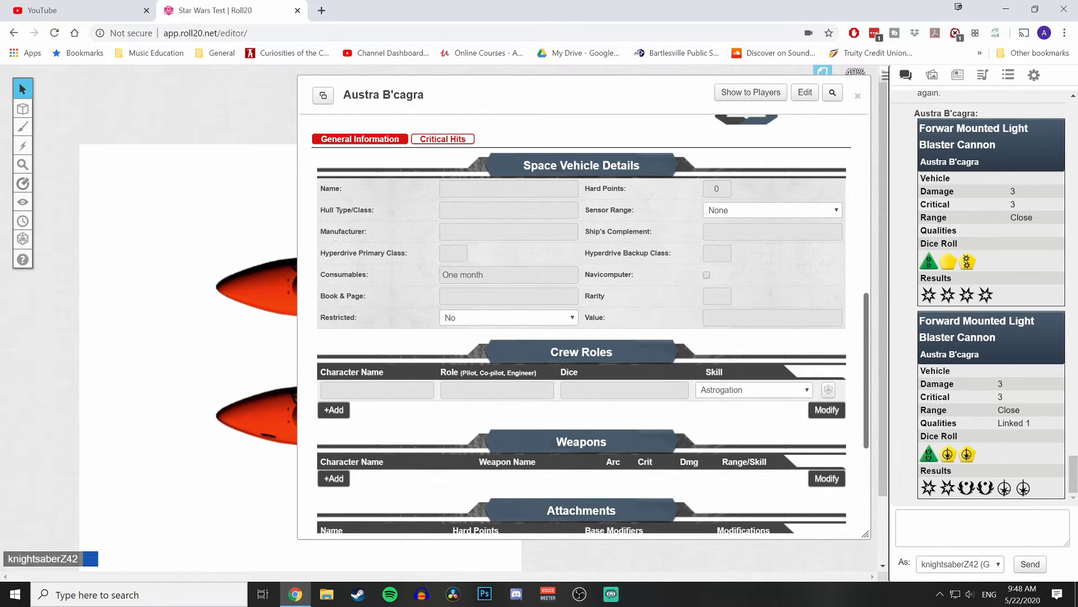
scroll(436, 431, down, 3)
scroll(348, 415, down, 1)
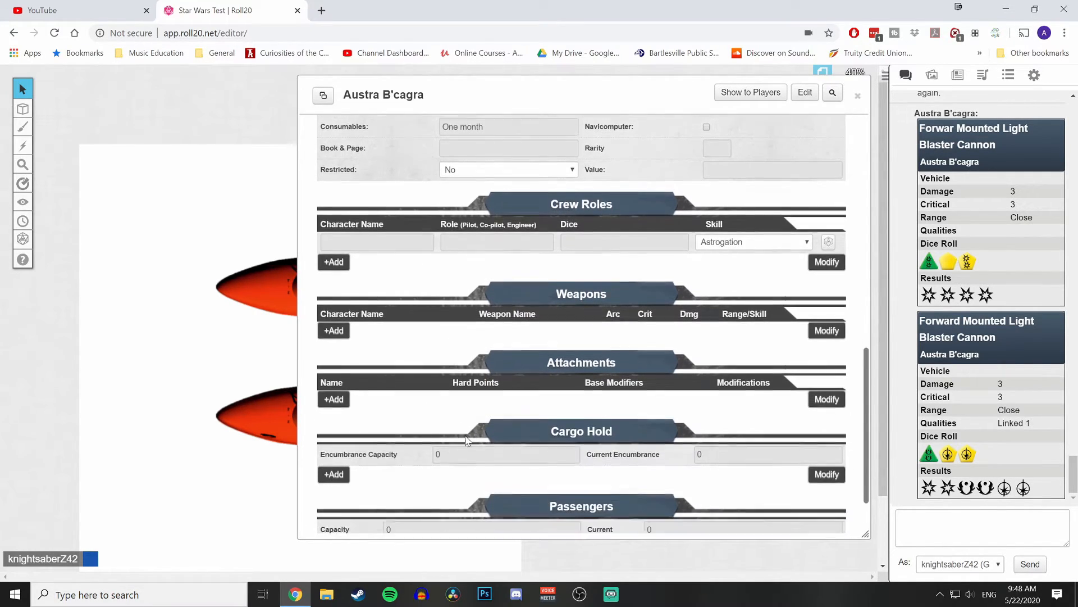
scroll(345, 421, down, 1)
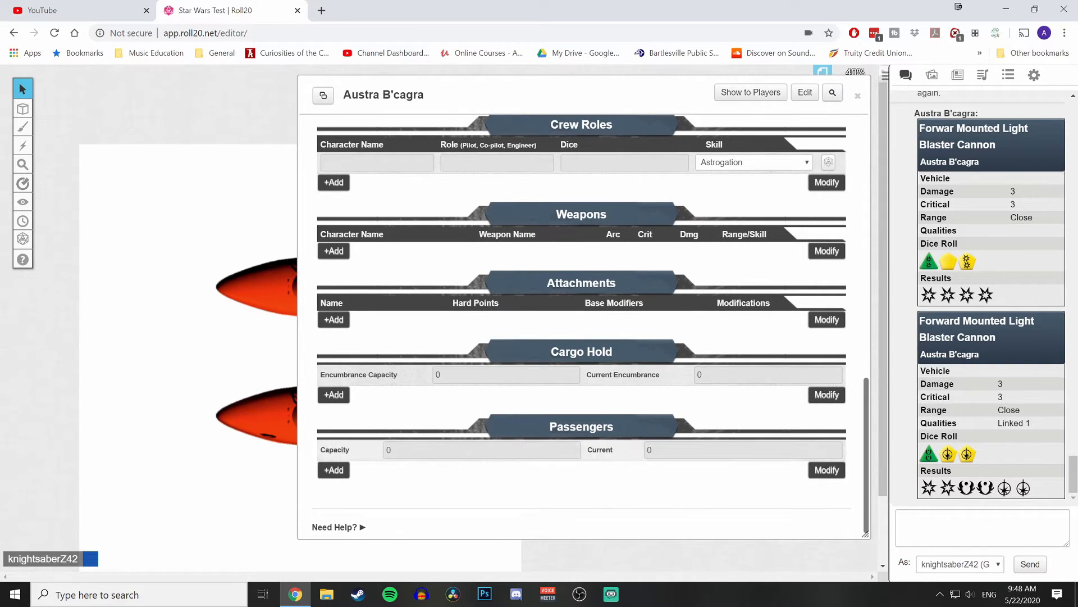
Step: Set the starship's Fore and Aft defense to 1 each
scroll(514, 445, up, 10)
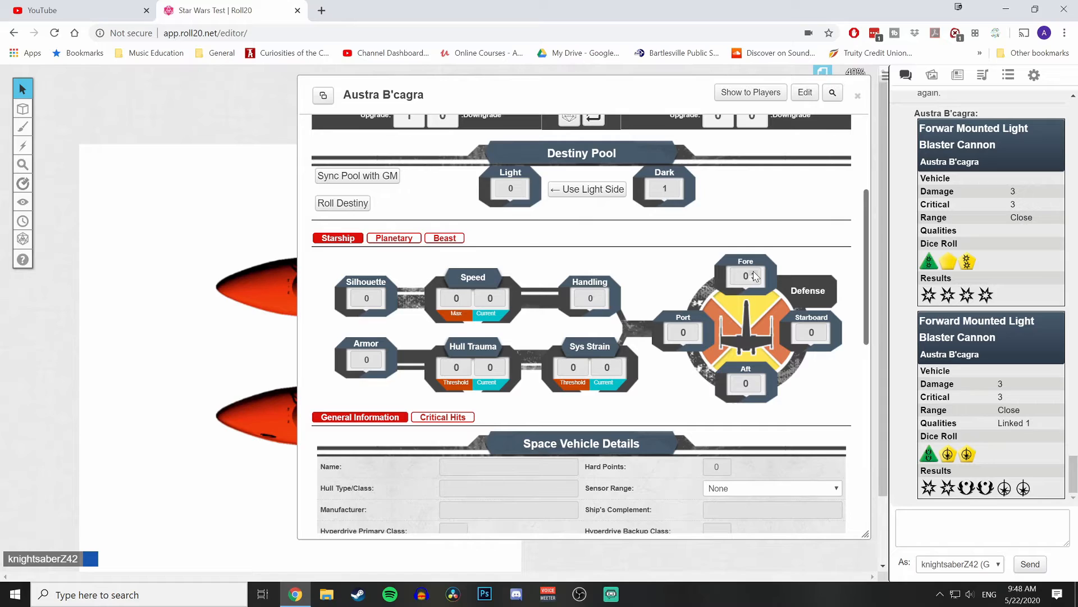
click(756, 273)
click(758, 381)
click(753, 386)
click(730, 285)
click(755, 380)
Step: Switch the vehicle sheet to Beast and look through its stats, initiative, riding beast details, skills, abilities and attacks
scroll(578, 323, up, 4)
scroll(574, 329, down, 2)
click(445, 312)
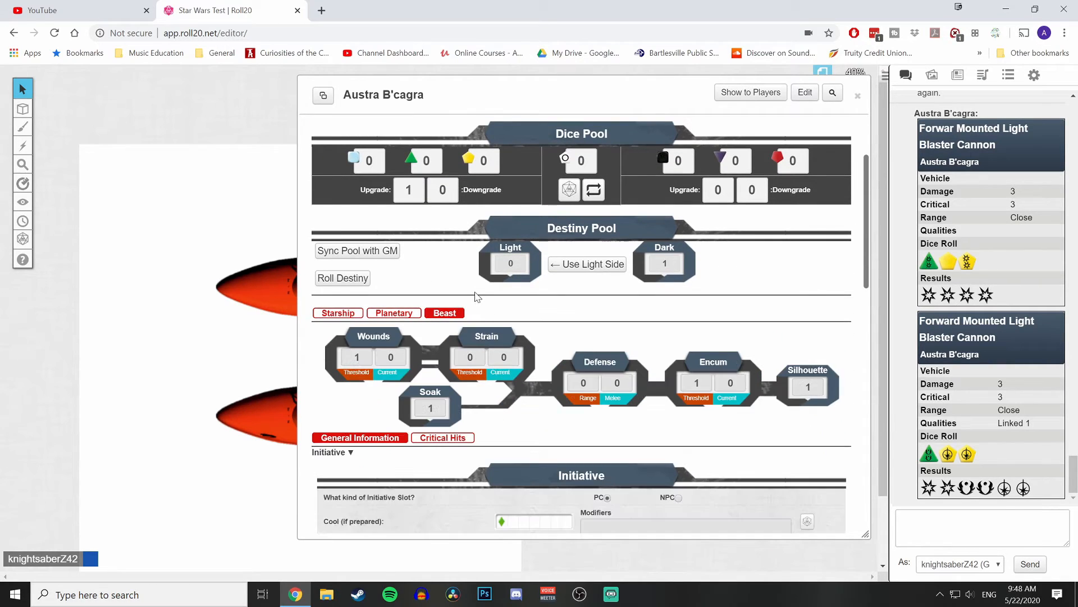
scroll(452, 297, down, 1)
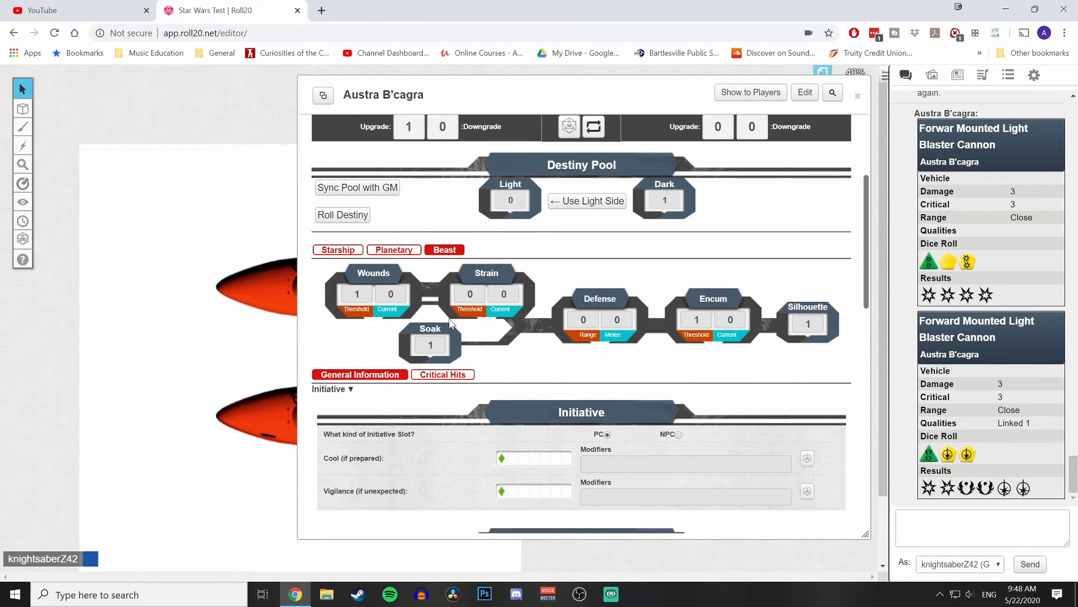
scroll(527, 324, down, 3)
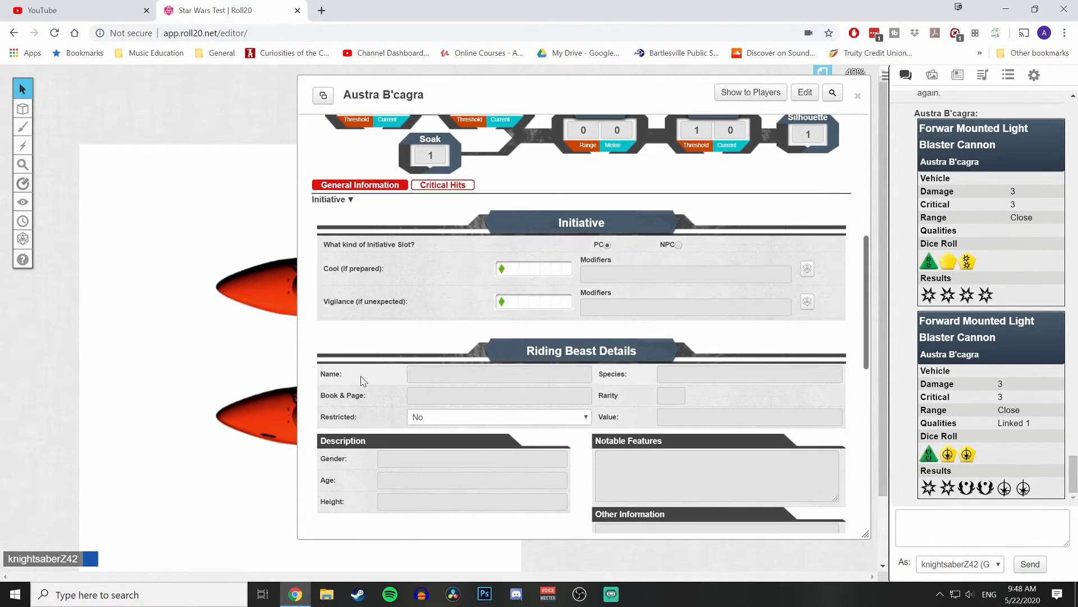
scroll(447, 456, down, 7)
scroll(447, 456, down, 2)
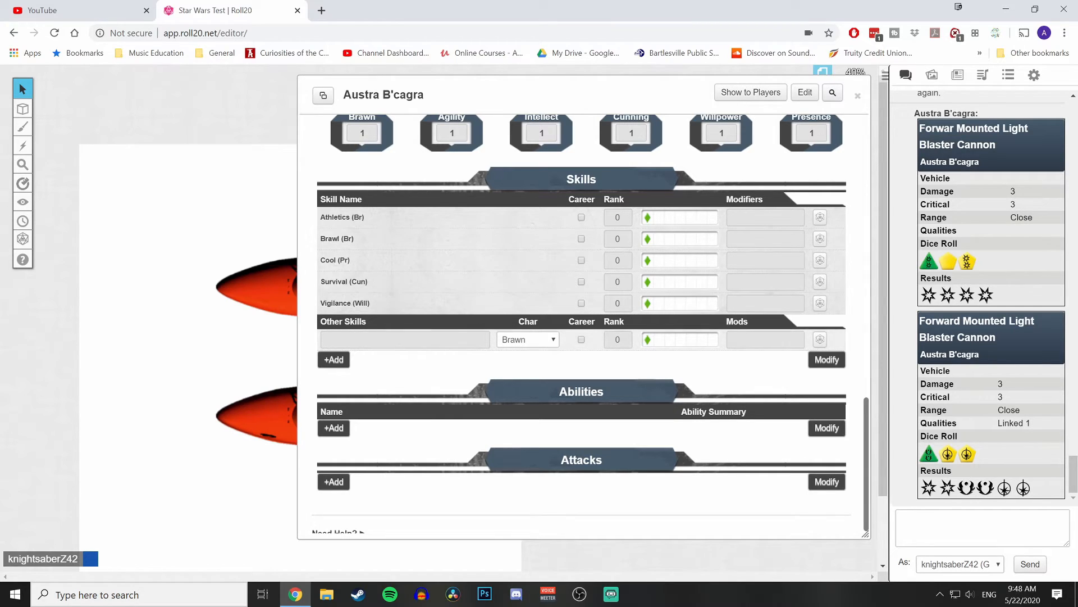
scroll(438, 392, down, 1)
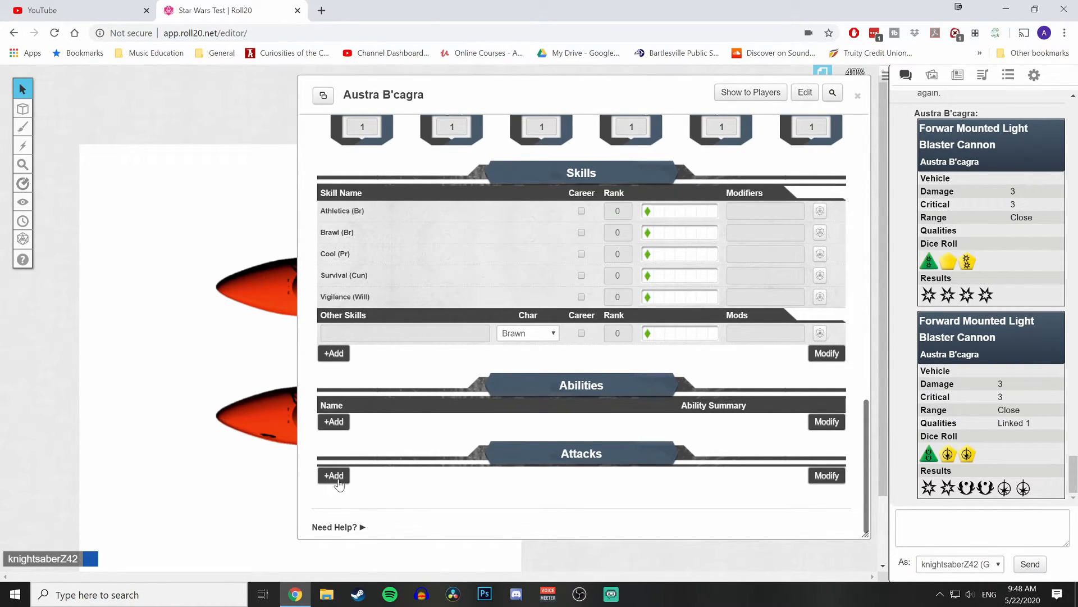
scroll(345, 481, up, 5)
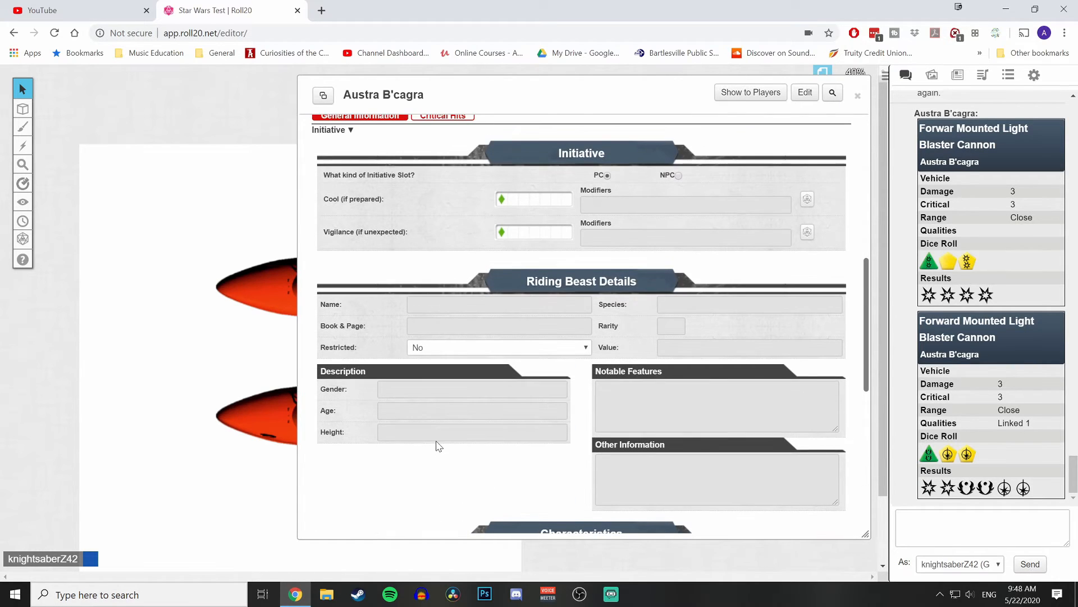
scroll(369, 427, up, 5)
scroll(439, 446, up, 3)
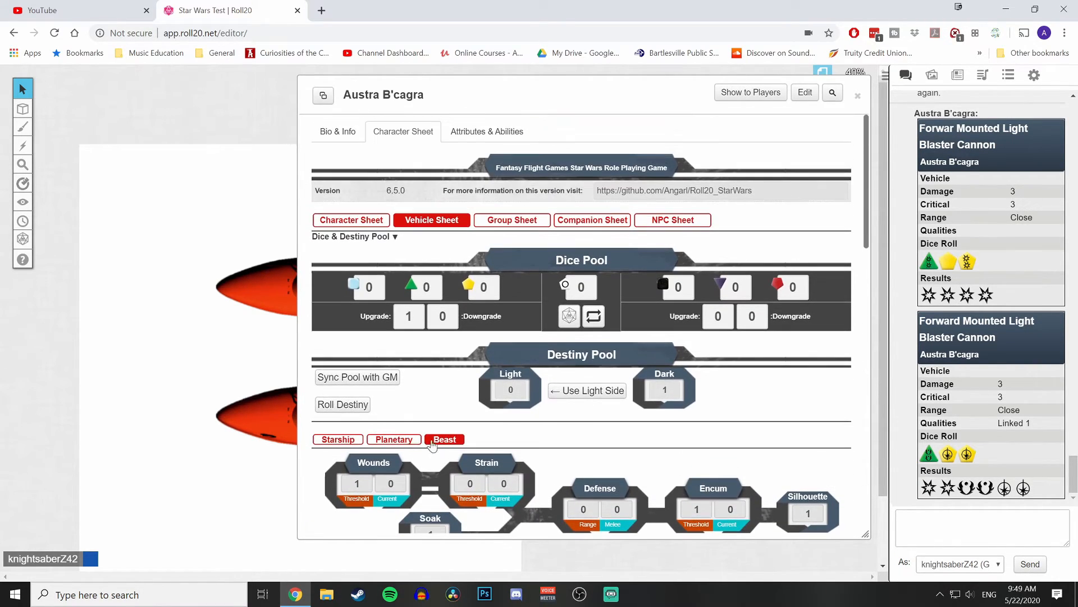
Step: Return the vehicle sheet to Starship and add a blank weapon entry
click(329, 441)
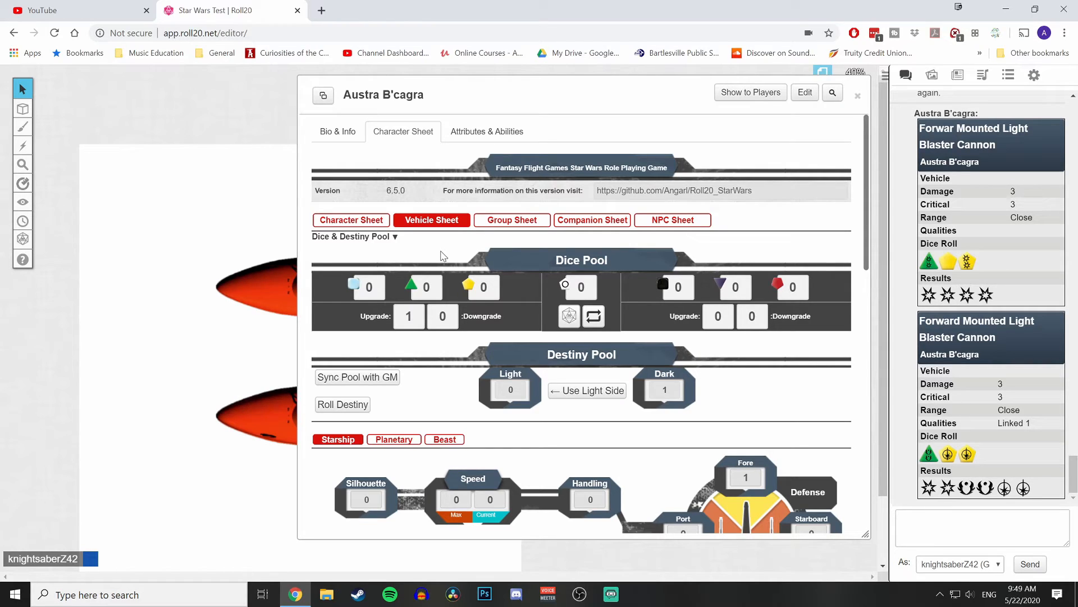
scroll(442, 256, down, 5)
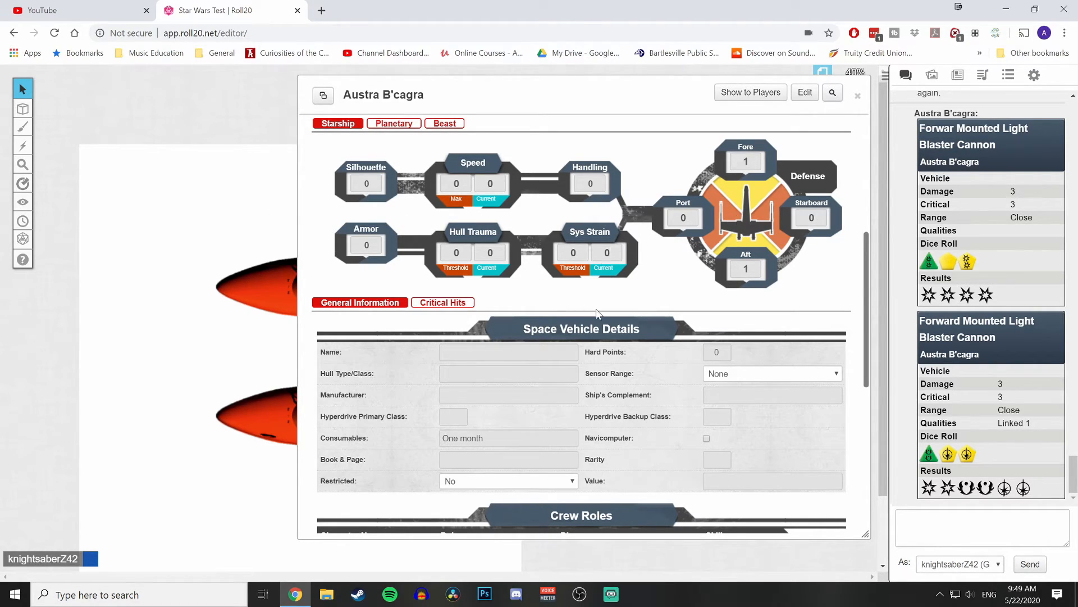
scroll(599, 308, down, 2)
scroll(489, 313, down, 2)
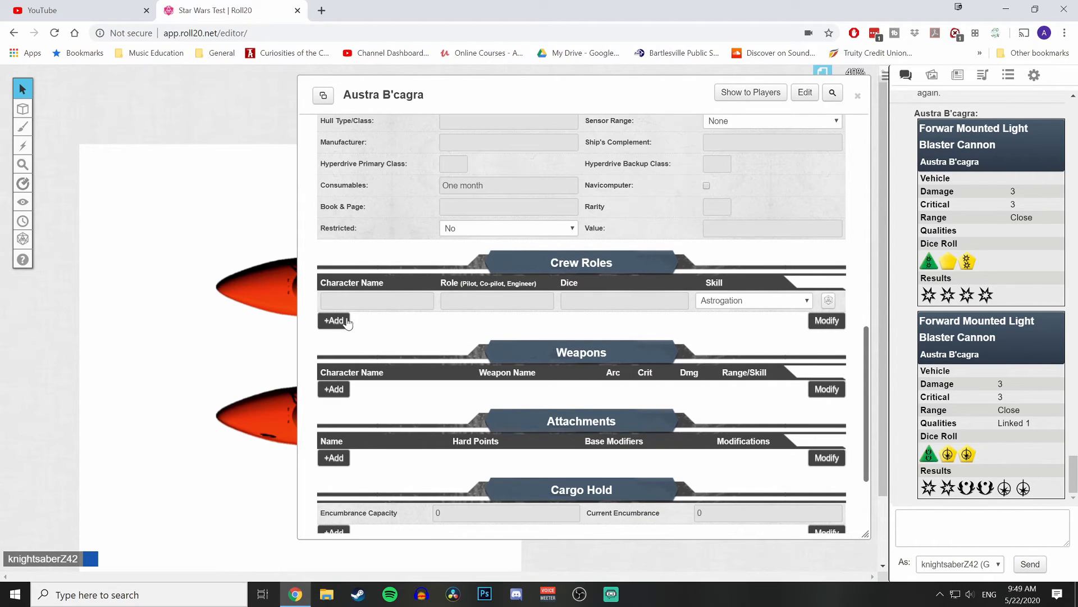
scroll(480, 324, down, 3)
scroll(450, 362, up, 4)
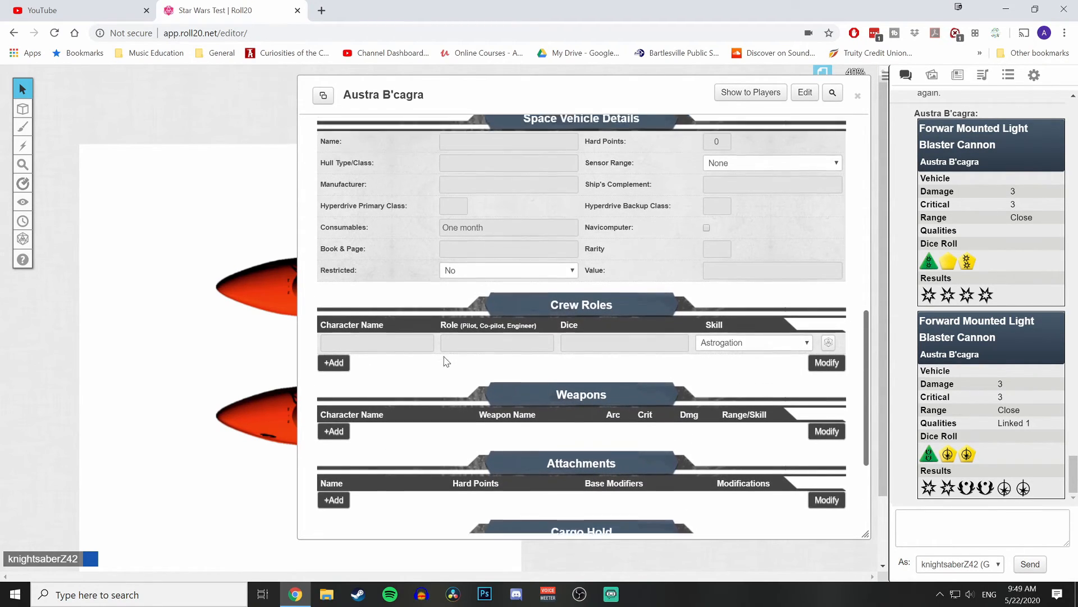
click(334, 441)
scroll(523, 365, down, 1)
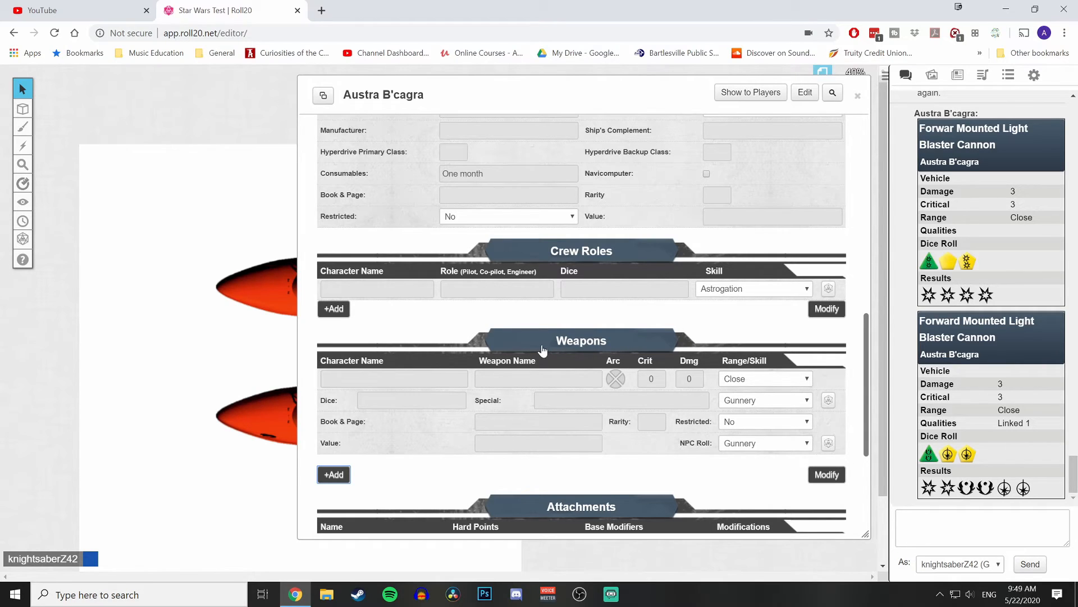
Step: Show the starship's critical hits and roll two criticals
scroll(430, 376, up, 10)
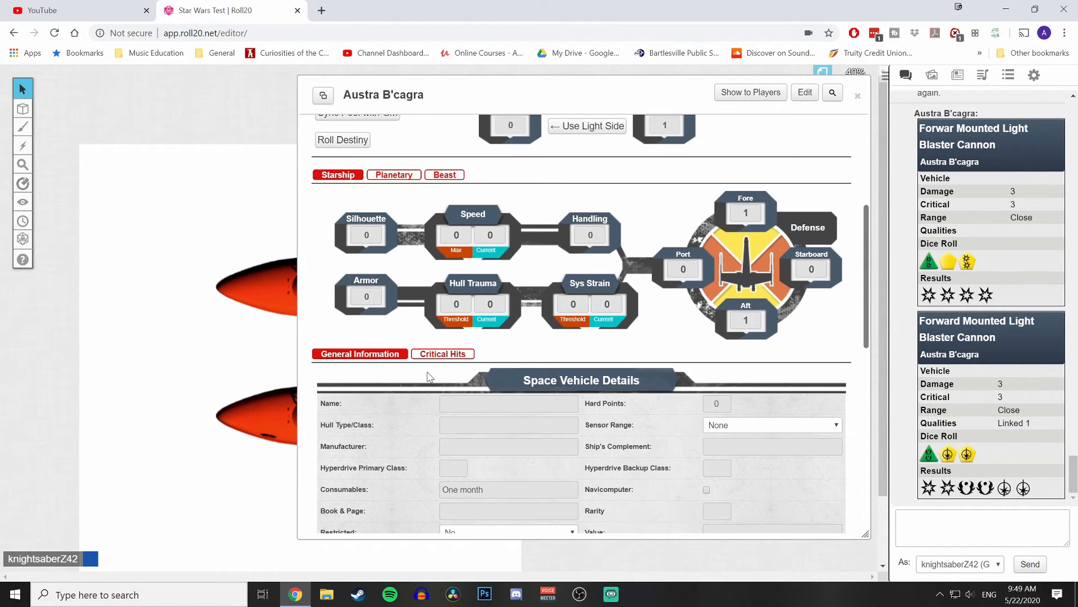
scroll(430, 376, down, 3)
click(427, 355)
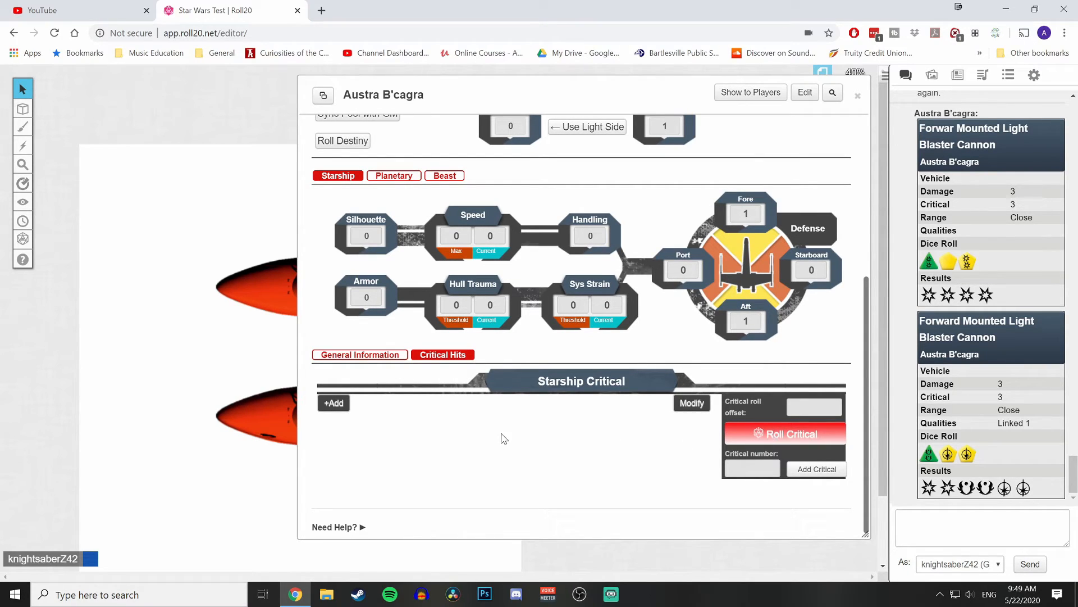
scroll(511, 412, up, 3)
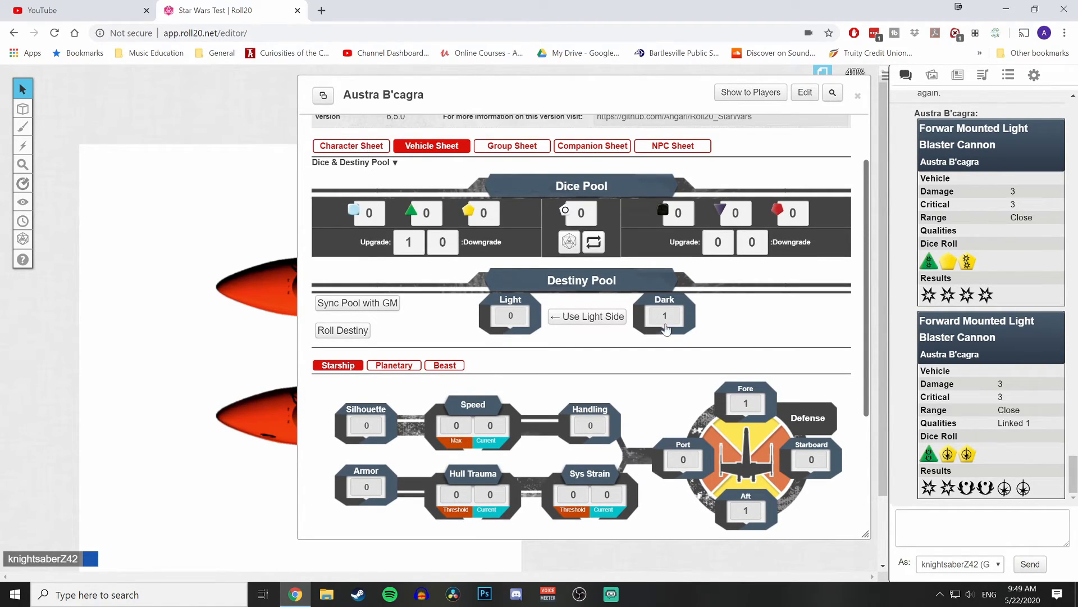
scroll(657, 323, down, 3)
click(794, 440)
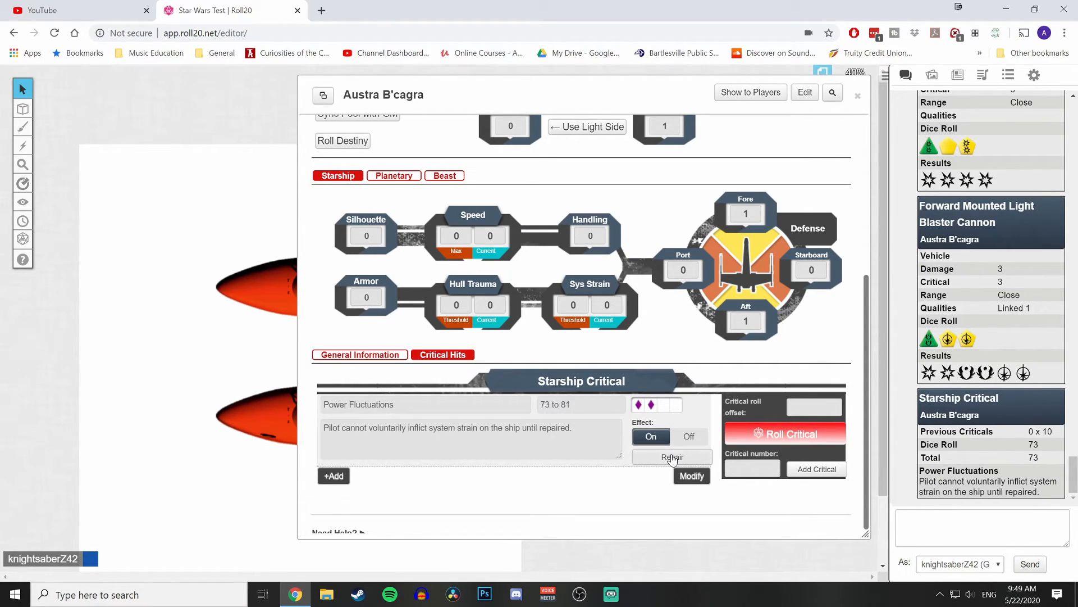
click(762, 438)
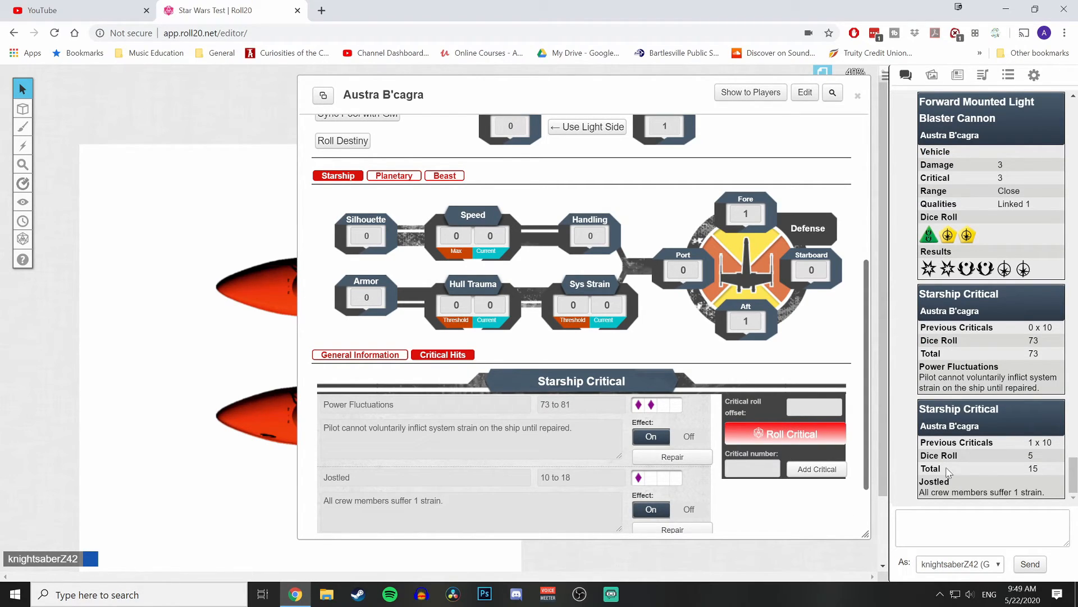
Step: Repair both of the starship's critical hits, Power Fluctuations and Jostled
click(680, 458)
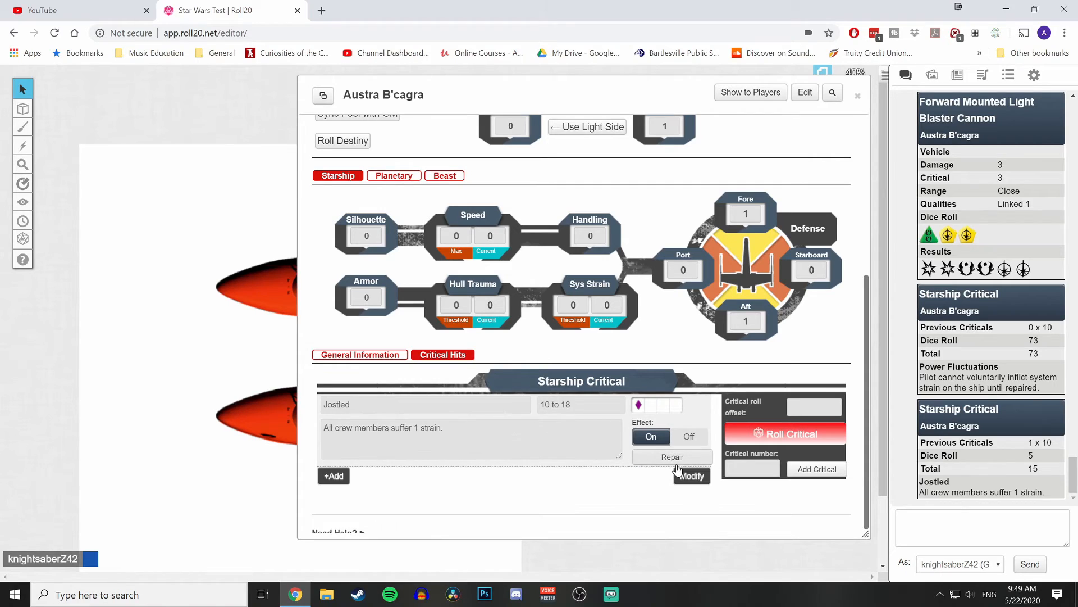
click(679, 457)
scroll(608, 427, up, 5)
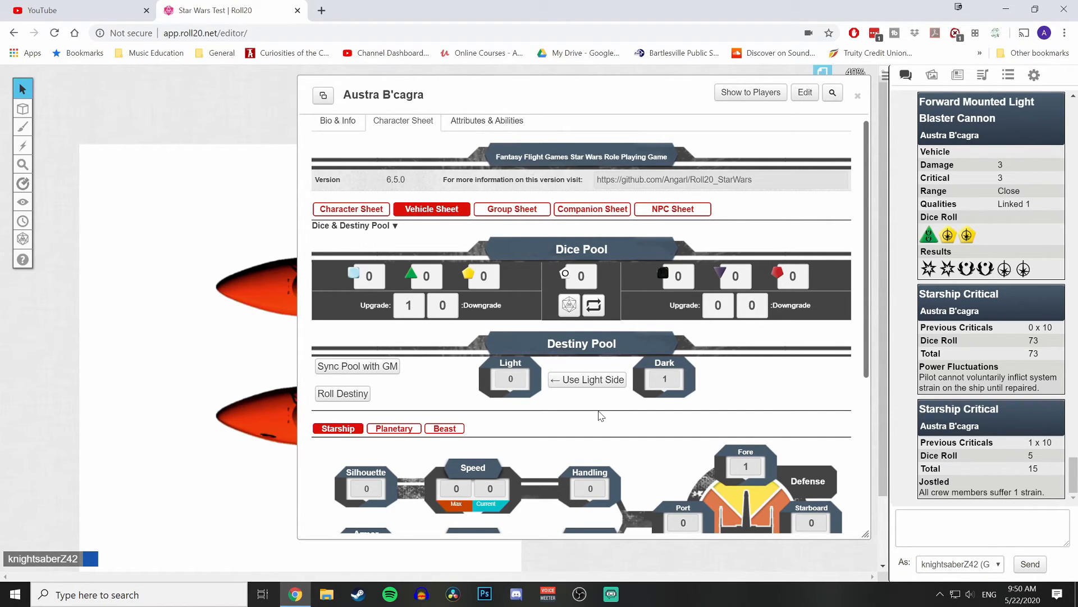
scroll(600, 416, down, 5)
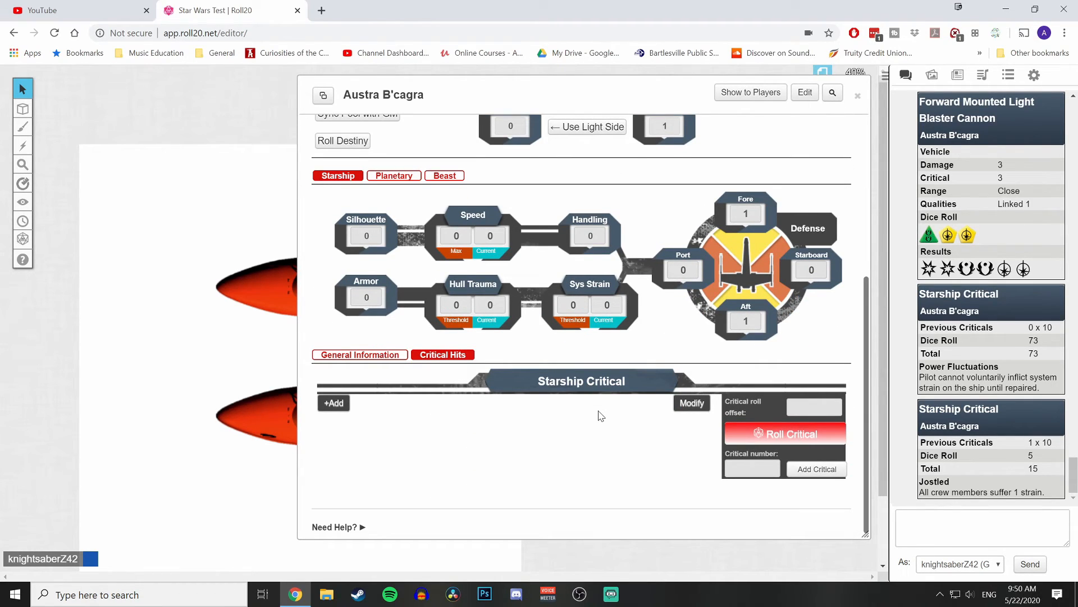
Step: Show the Group Sheet and examine its Base of Operations details, NPCs and upgrades for Rebel Base, Business and Homestead
scroll(644, 342, up, 5)
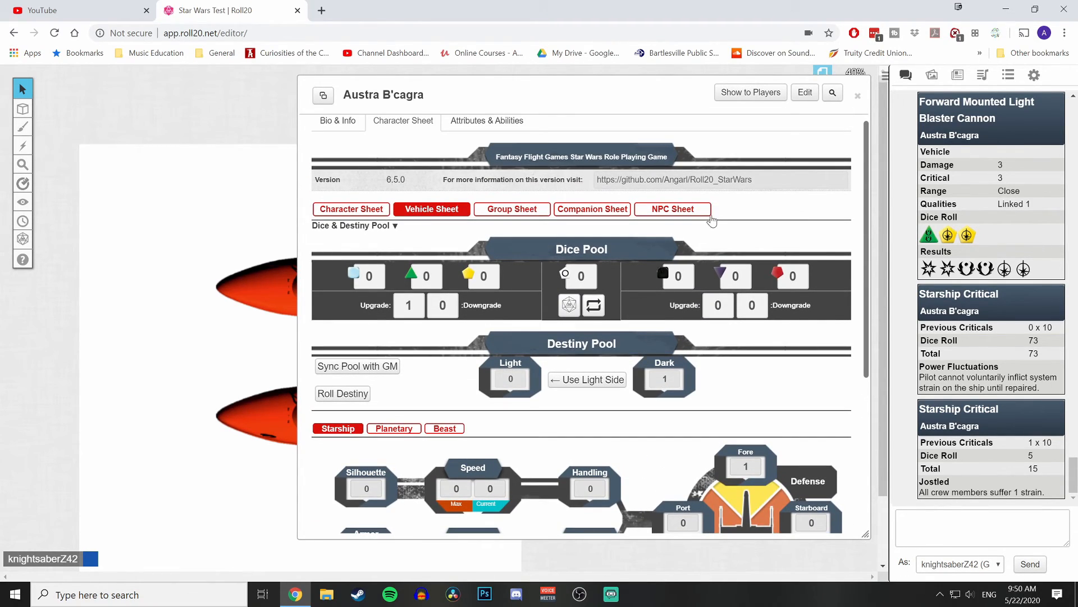
click(505, 210)
scroll(503, 215, down, 3)
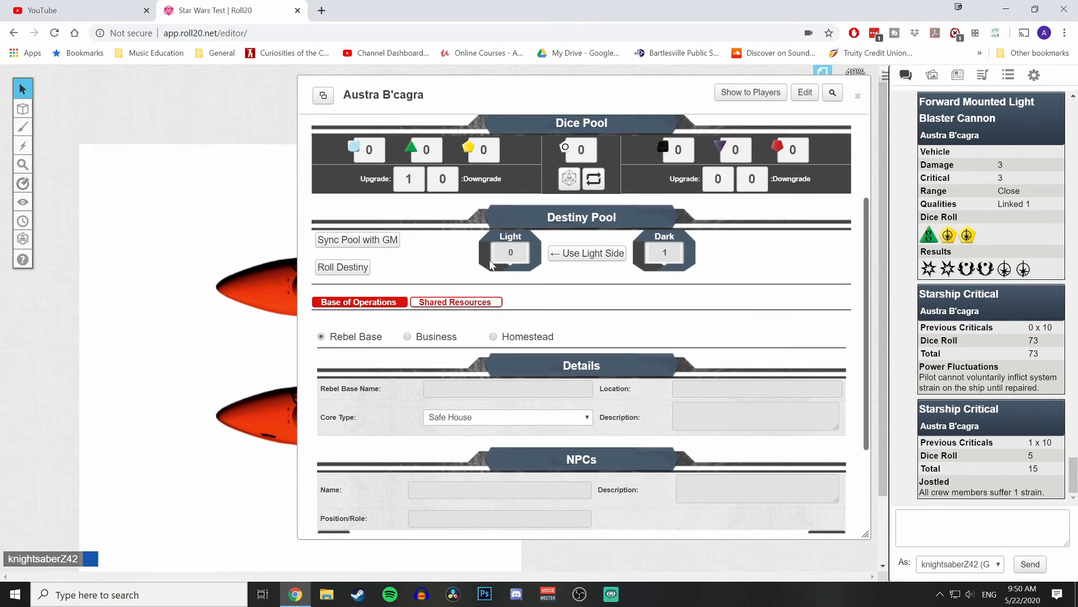
scroll(528, 215, up, 3)
scroll(528, 214, down, 5)
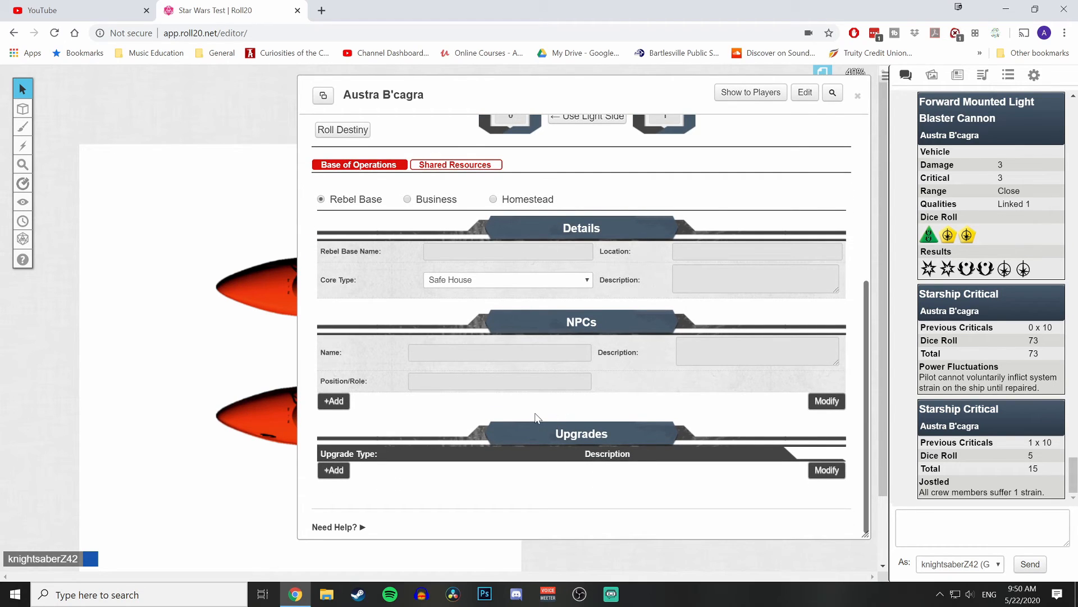
scroll(536, 417, up, 1)
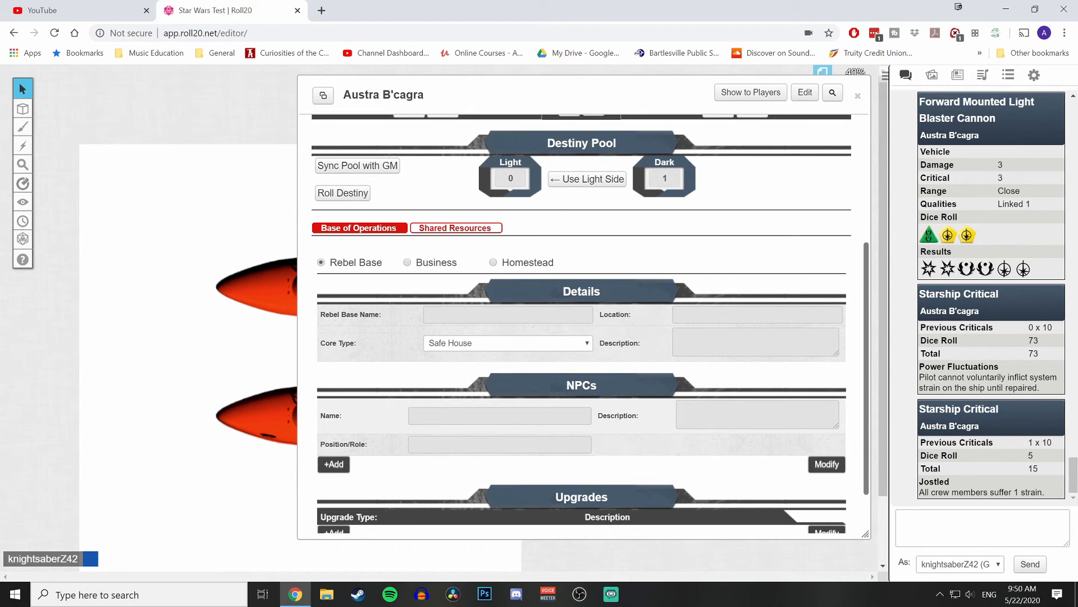
click(407, 262)
click(492, 262)
click(428, 265)
click(357, 263)
Step: Look through the Companion Sheet's stats, info, skills, item inventory and critical injuries, and return to the Character Sheet
scroll(553, 255, up, 3)
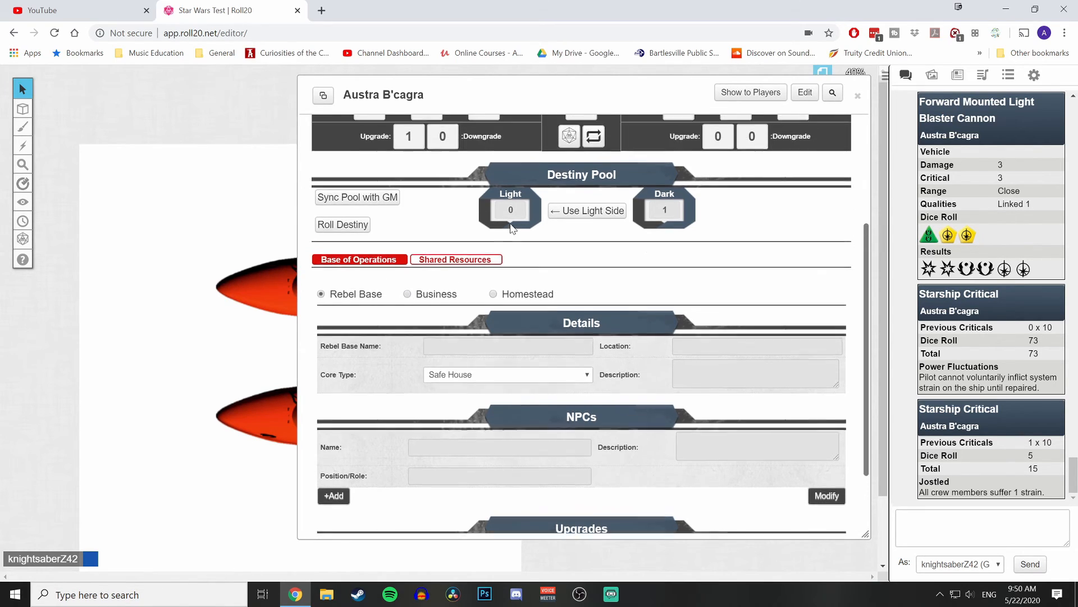
click(591, 201)
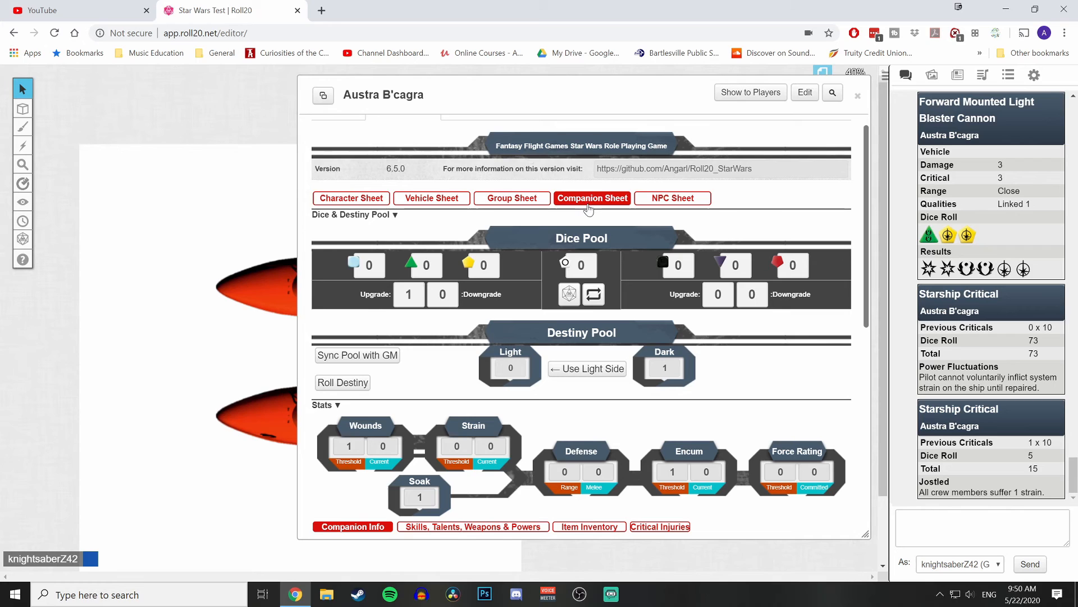
scroll(454, 309, down, 3)
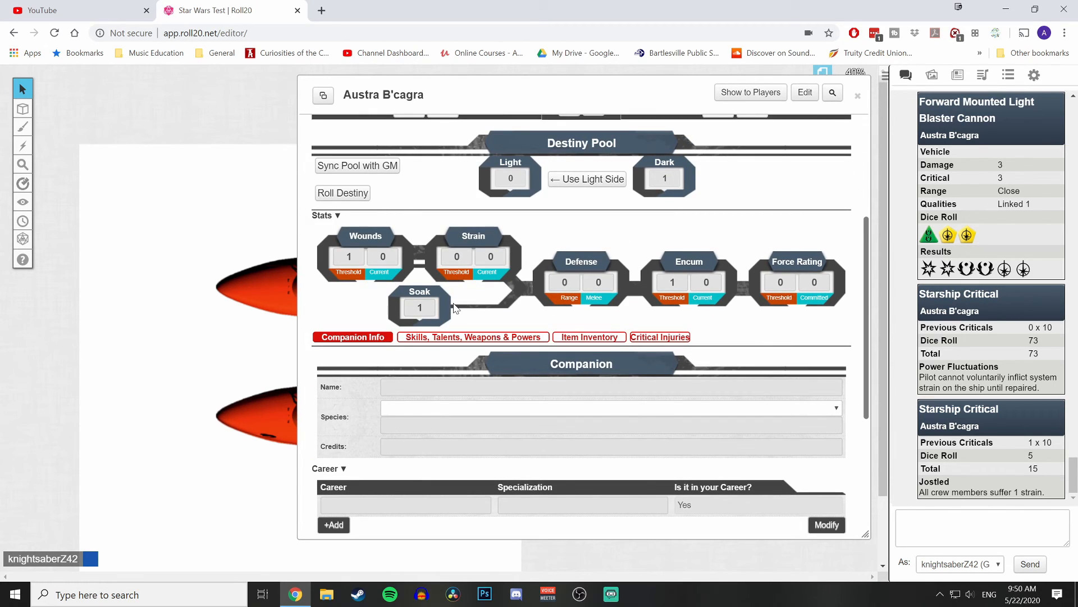
click(429, 339)
click(621, 339)
click(658, 337)
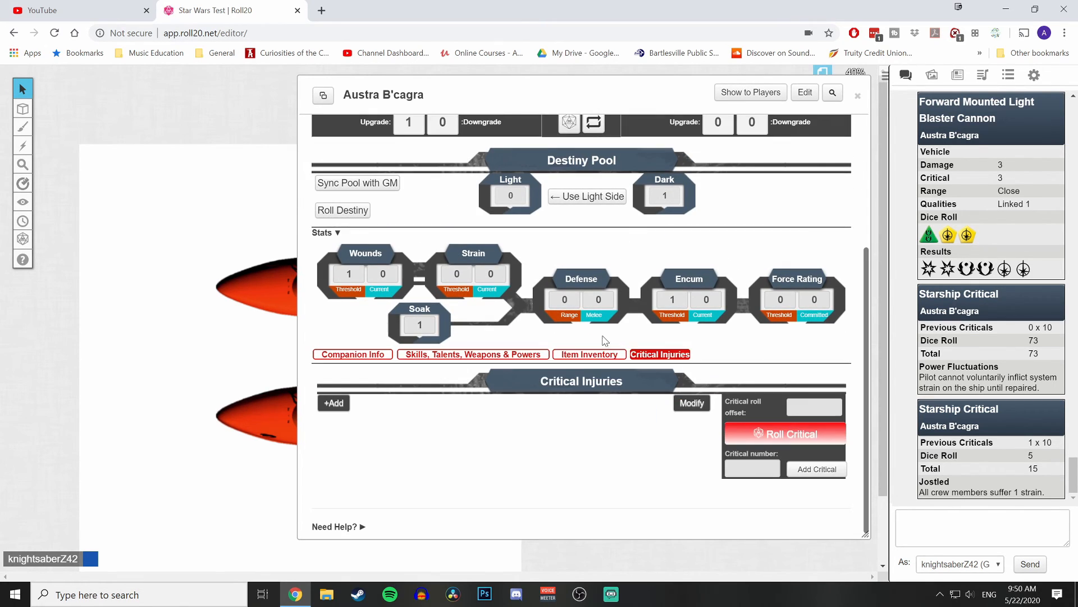
click(512, 356)
click(355, 339)
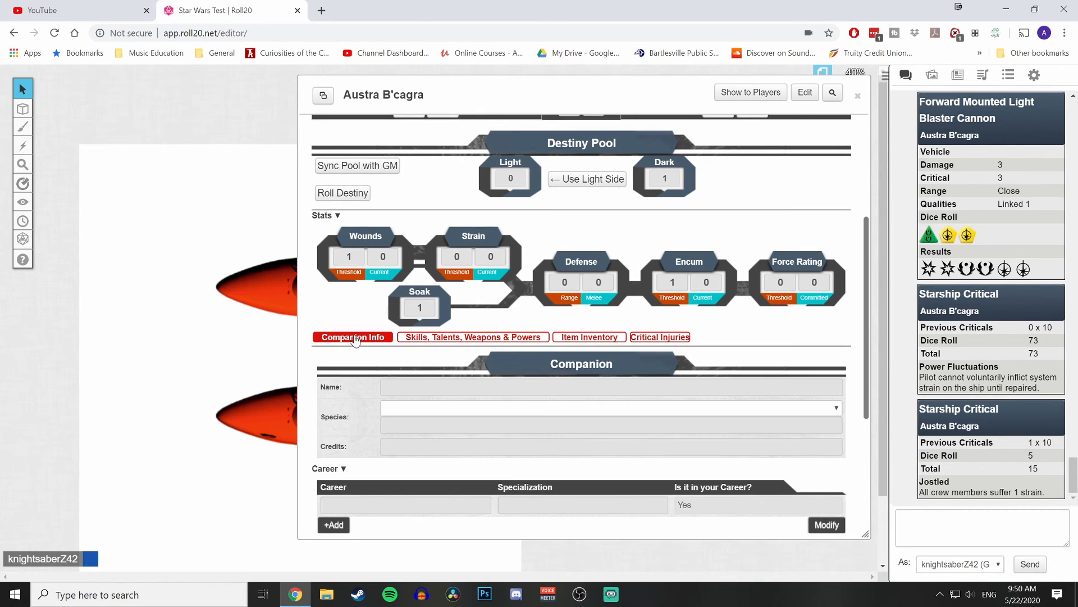
scroll(355, 339, down, 5)
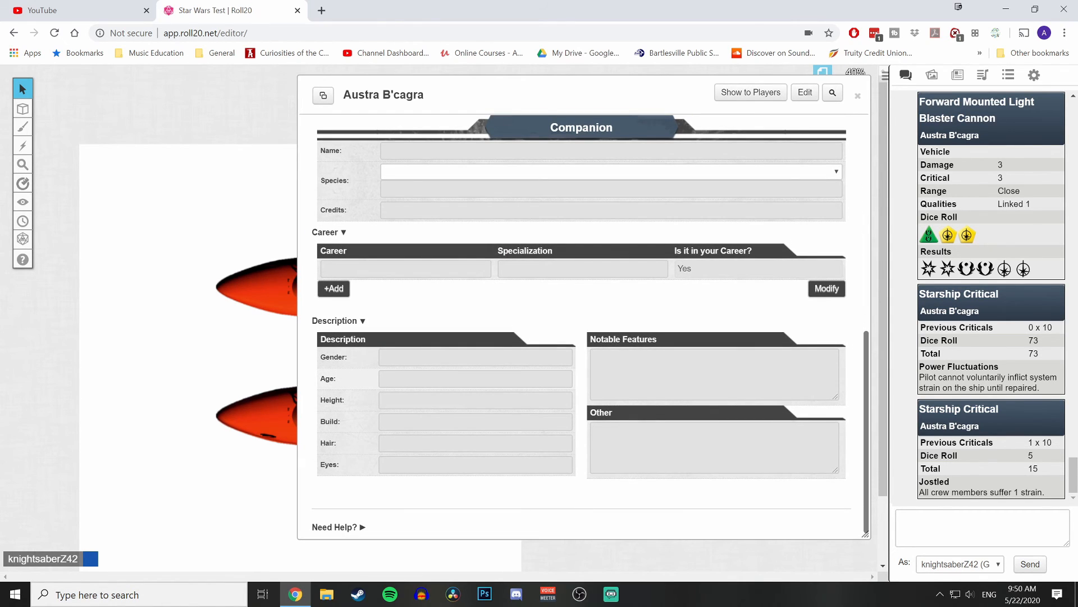
scroll(584, 226, up, 10)
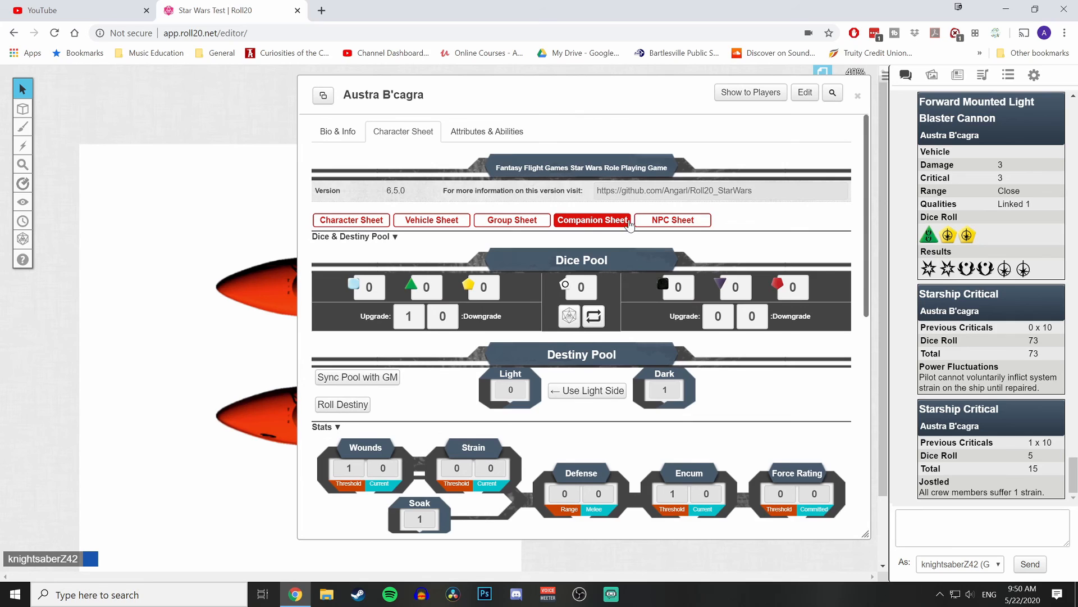
click(351, 220)
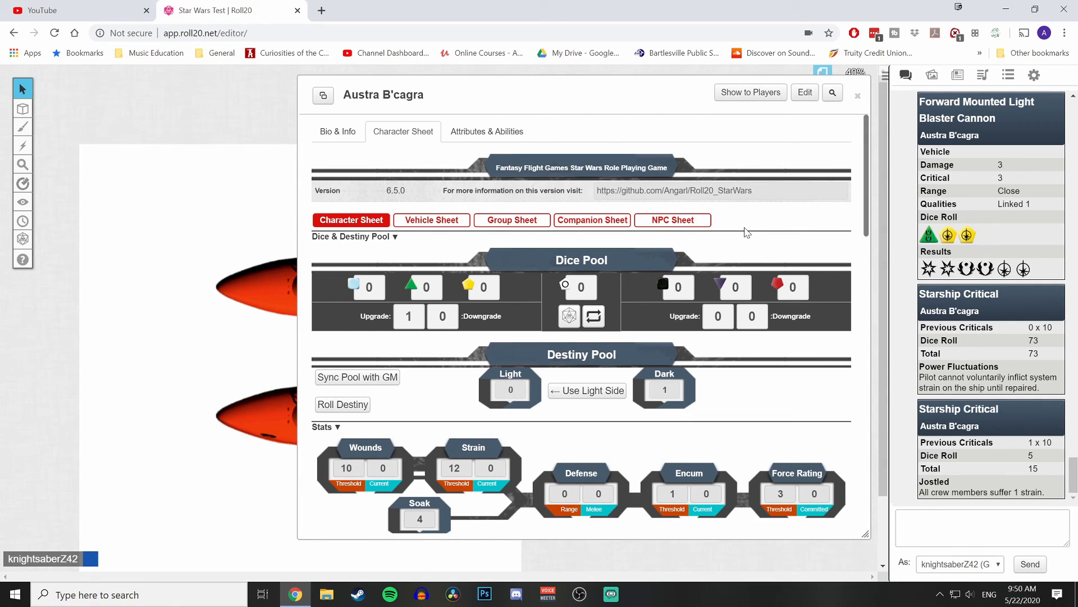